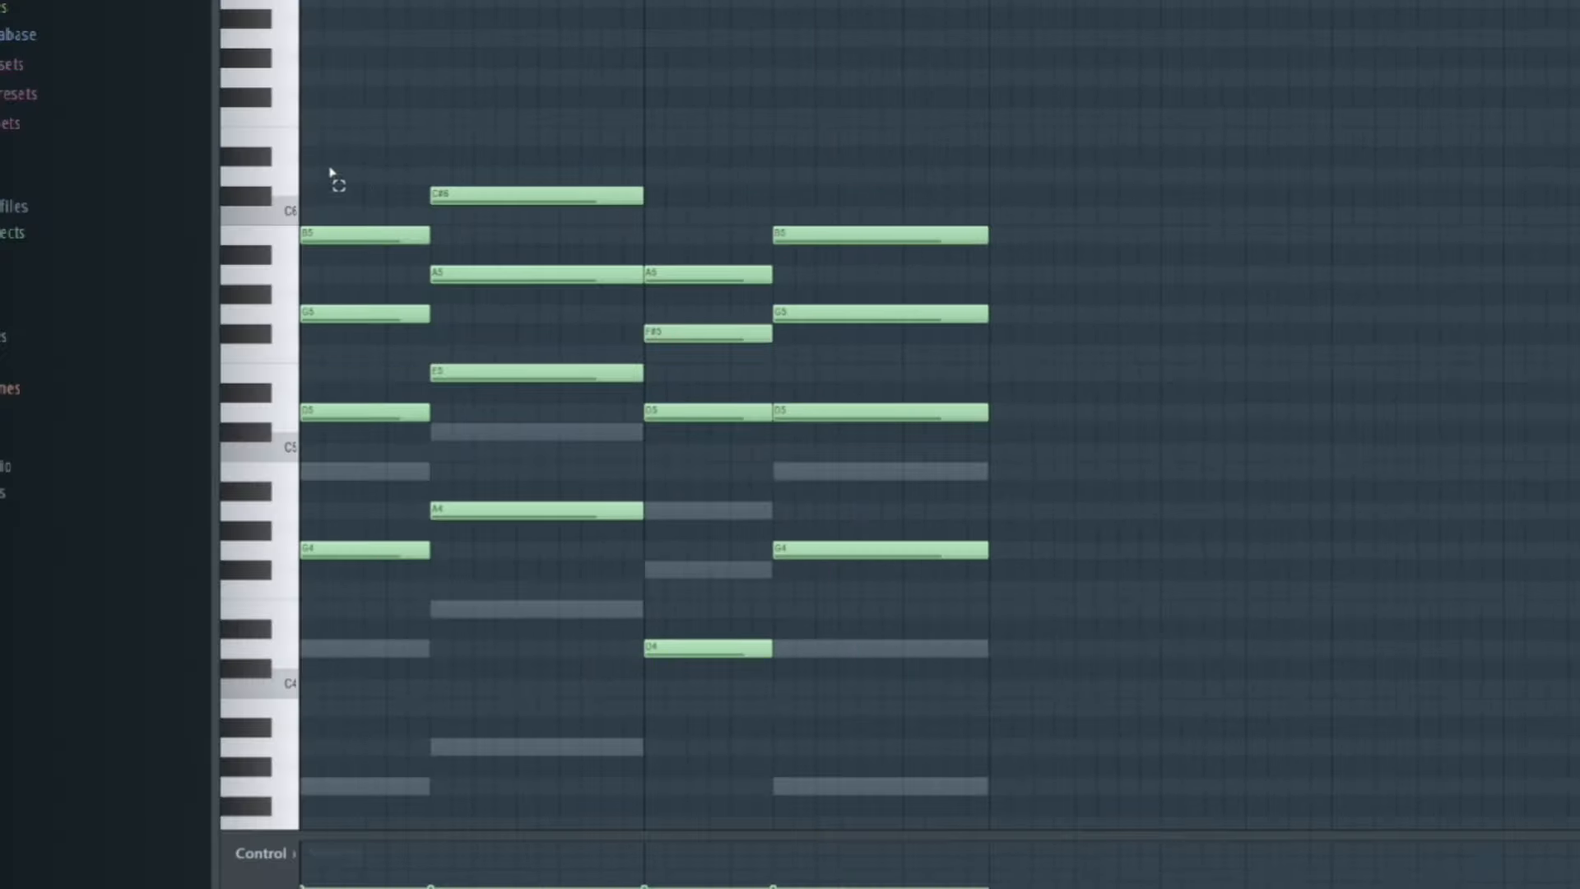
- Examine the chord progression in the Vital piano roll by selecting all notes and the notes of each bar
{"action": "left_click_drag", "start_coordinate": [367, 165], "coordinate": [946, 662]}
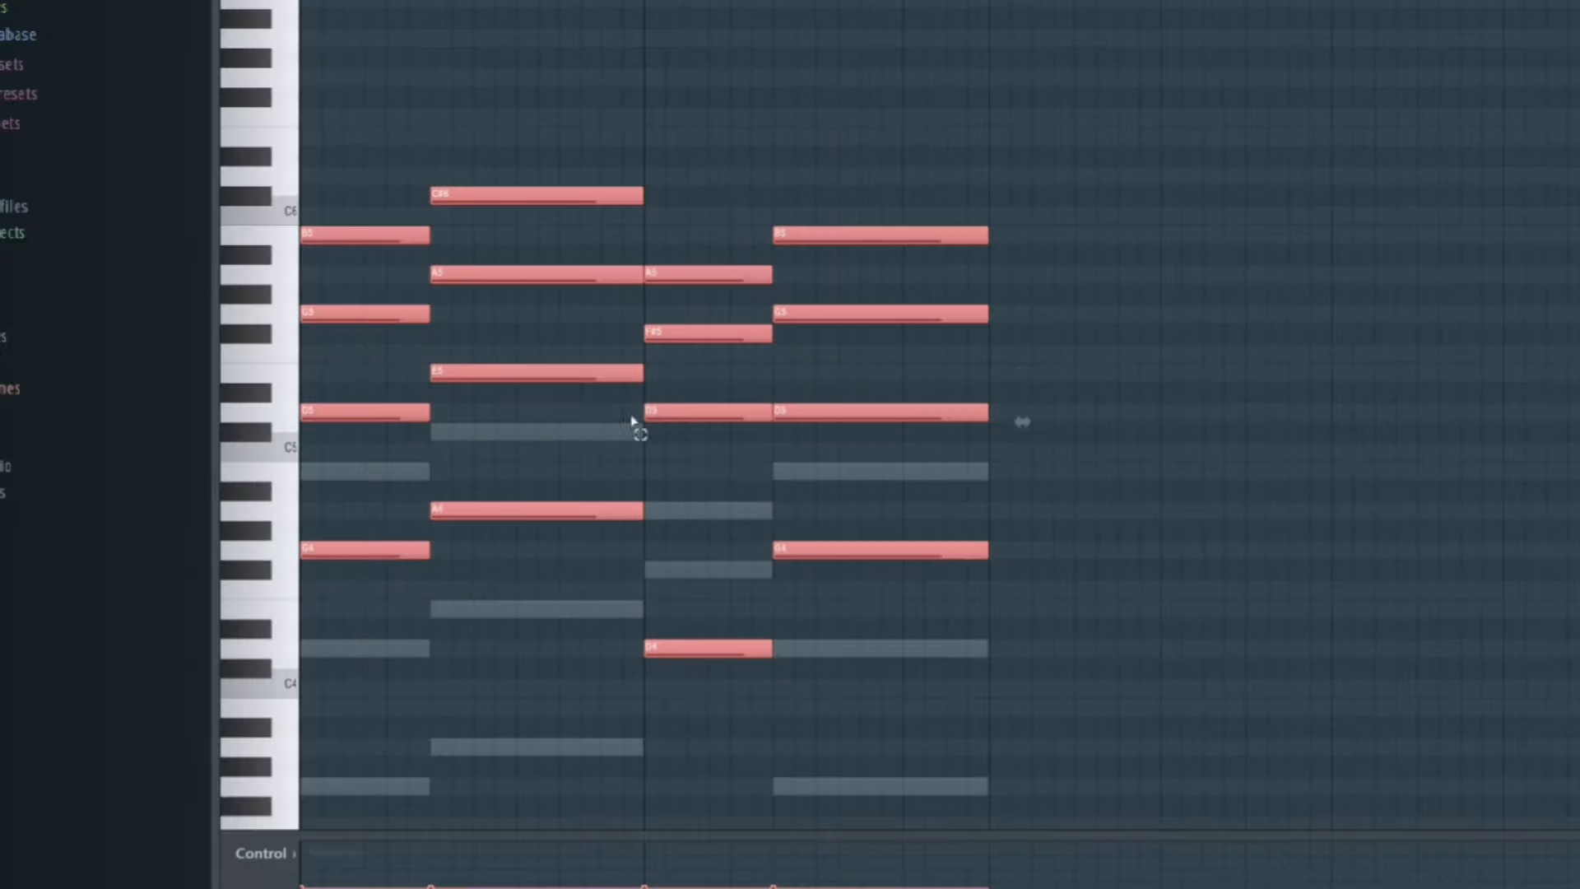
{"action": "left_click_drag", "start_coordinate": [347, 132], "coordinate": [580, 699]}
{"action": "left_click_drag", "start_coordinate": [730, 146], "coordinate": [962, 735]}
{"action": "left_click_drag", "start_coordinate": [1055, 55], "coordinate": [1026, 102]}
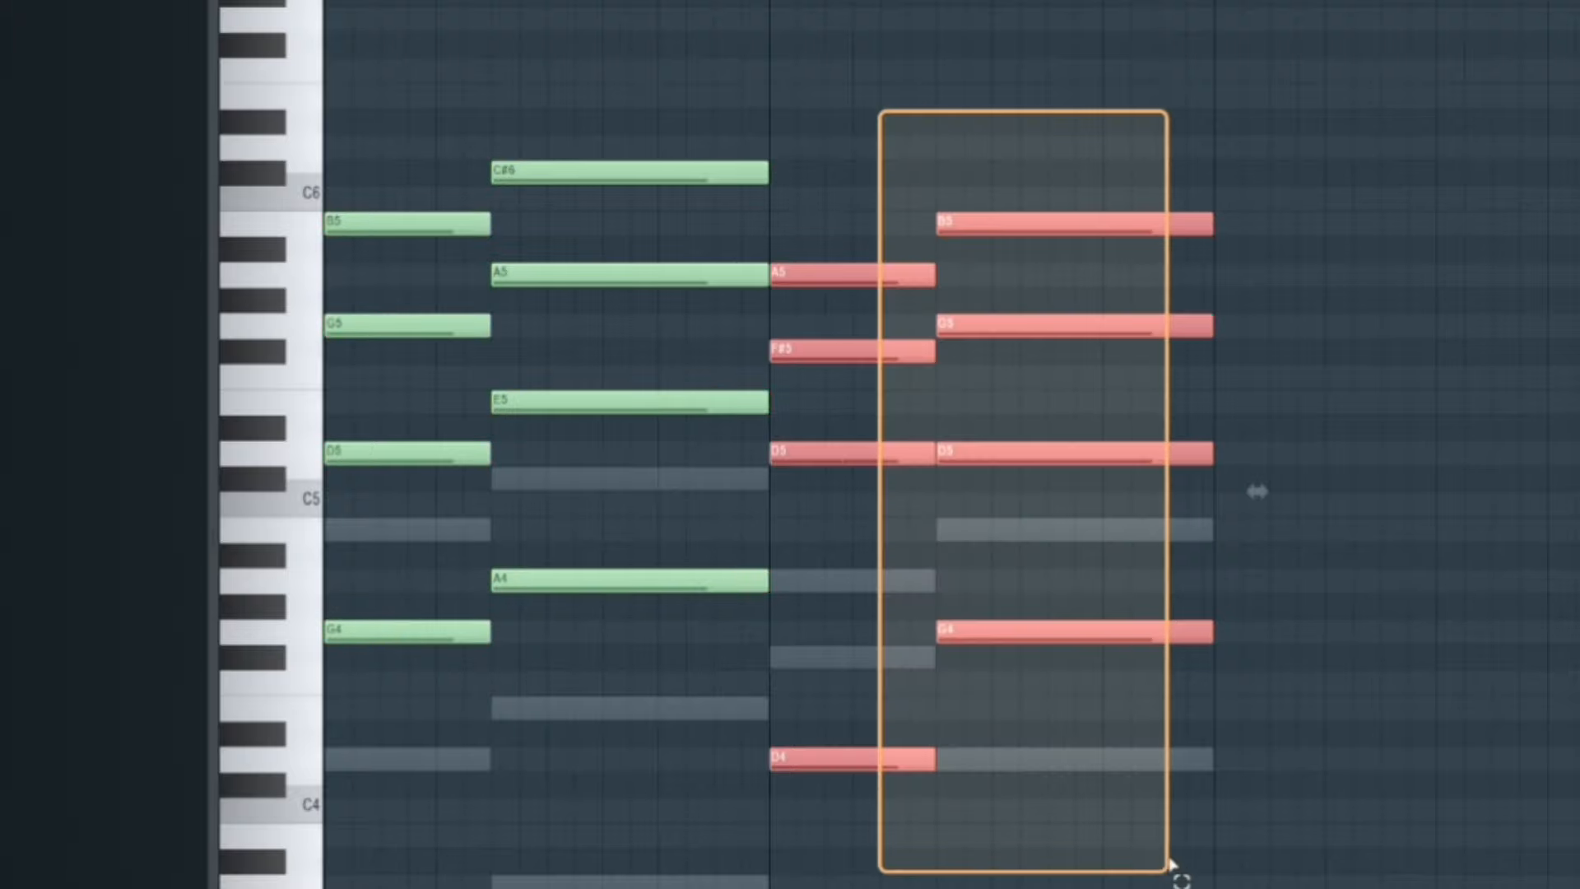
{"action": "left_click_drag", "start_coordinate": [1264, 51], "coordinate": [403, 769]}
{"action": "left_click", "coordinate": [1269, 106]}
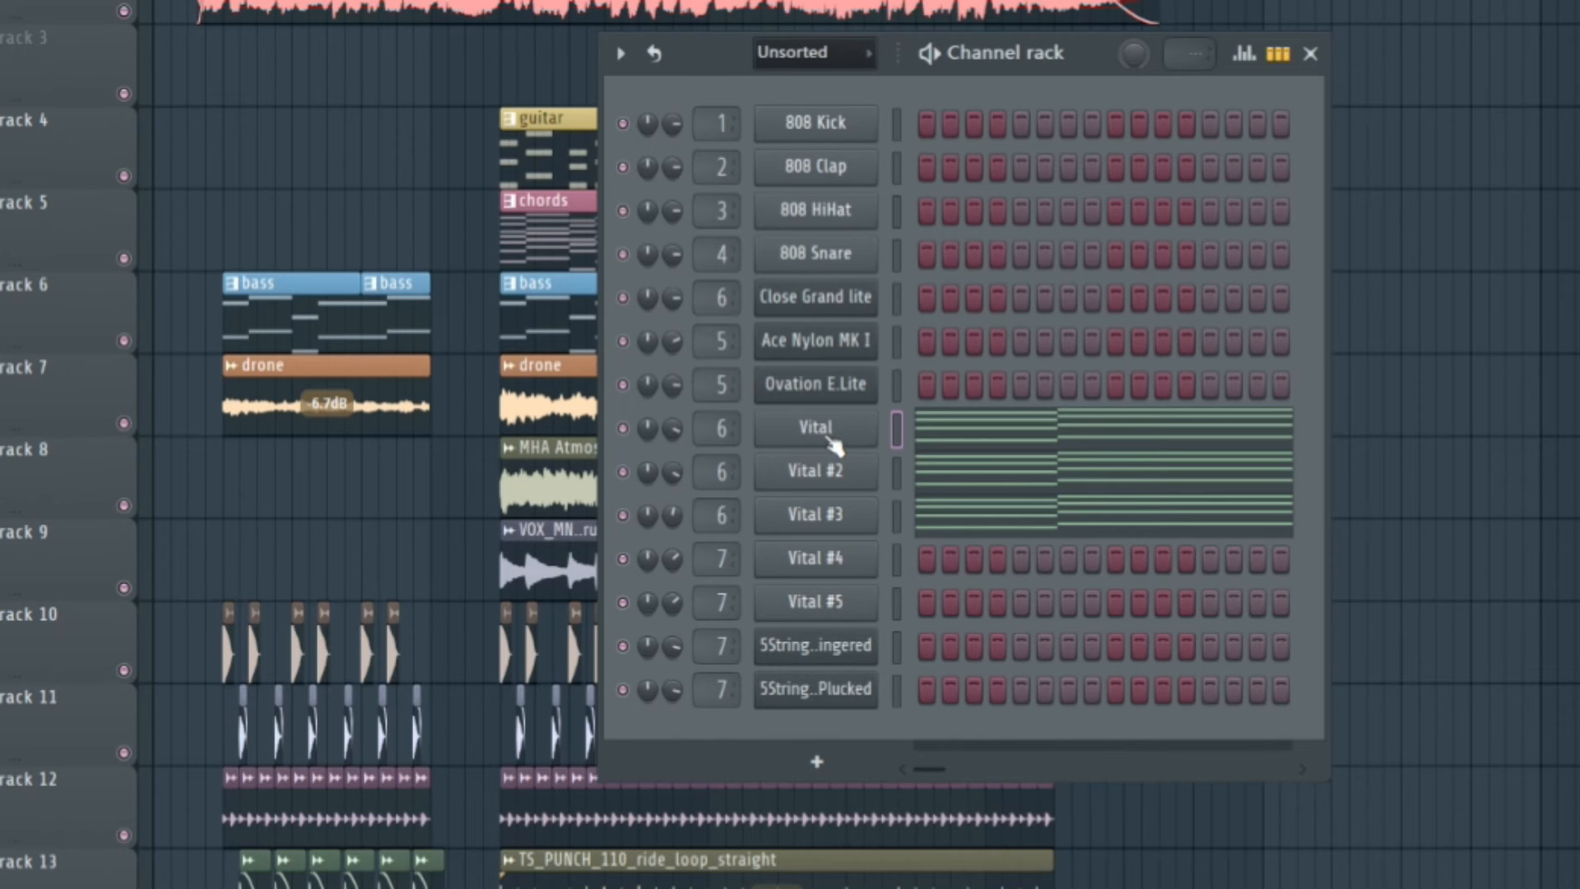
- Open the Vital chord instrument and review Fruity parametric EQ 2 and Kickstart 2 on Insert 6
{"action": "left_click", "coordinate": [815, 428]}
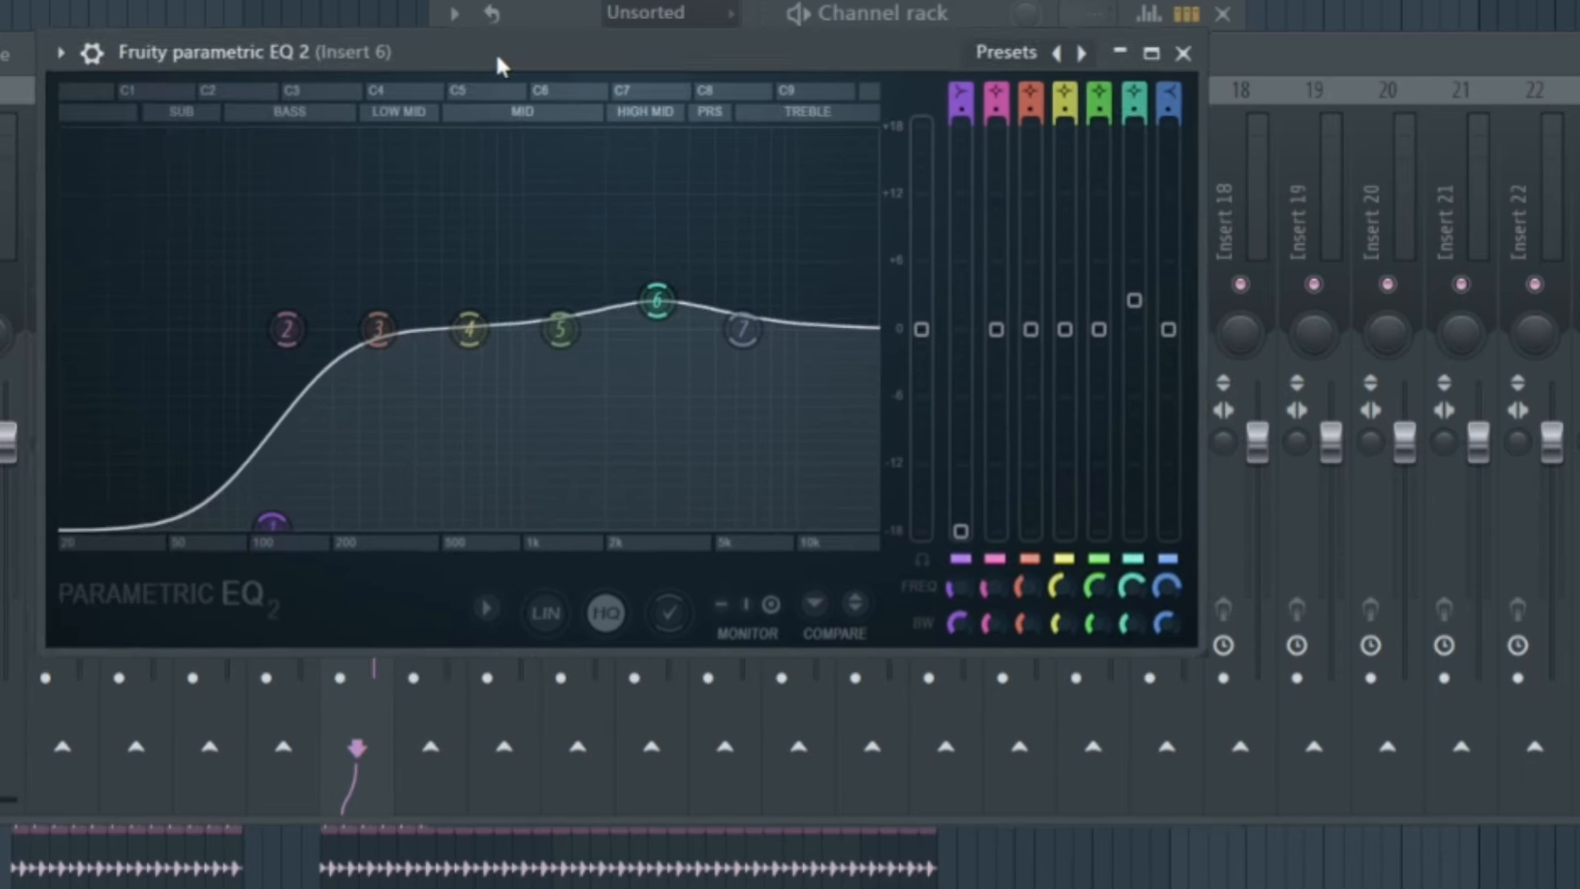
{"action": "left_click_drag", "start_coordinate": [498, 57], "coordinate": [517, 56]}
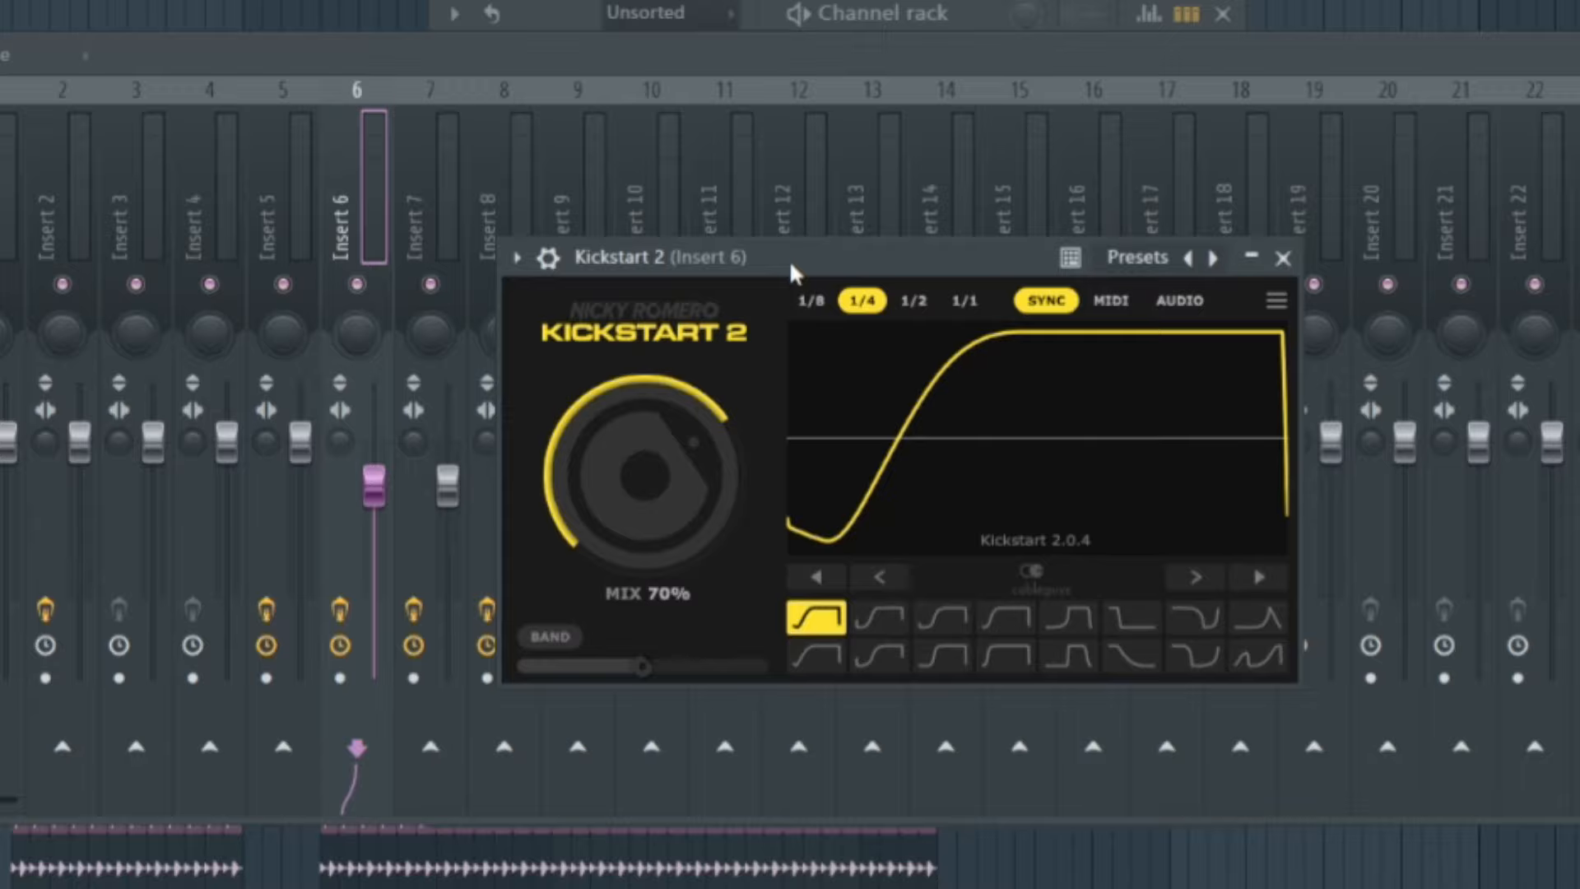
{"action": "left_click_drag", "start_coordinate": [790, 264], "coordinate": [774, 153]}
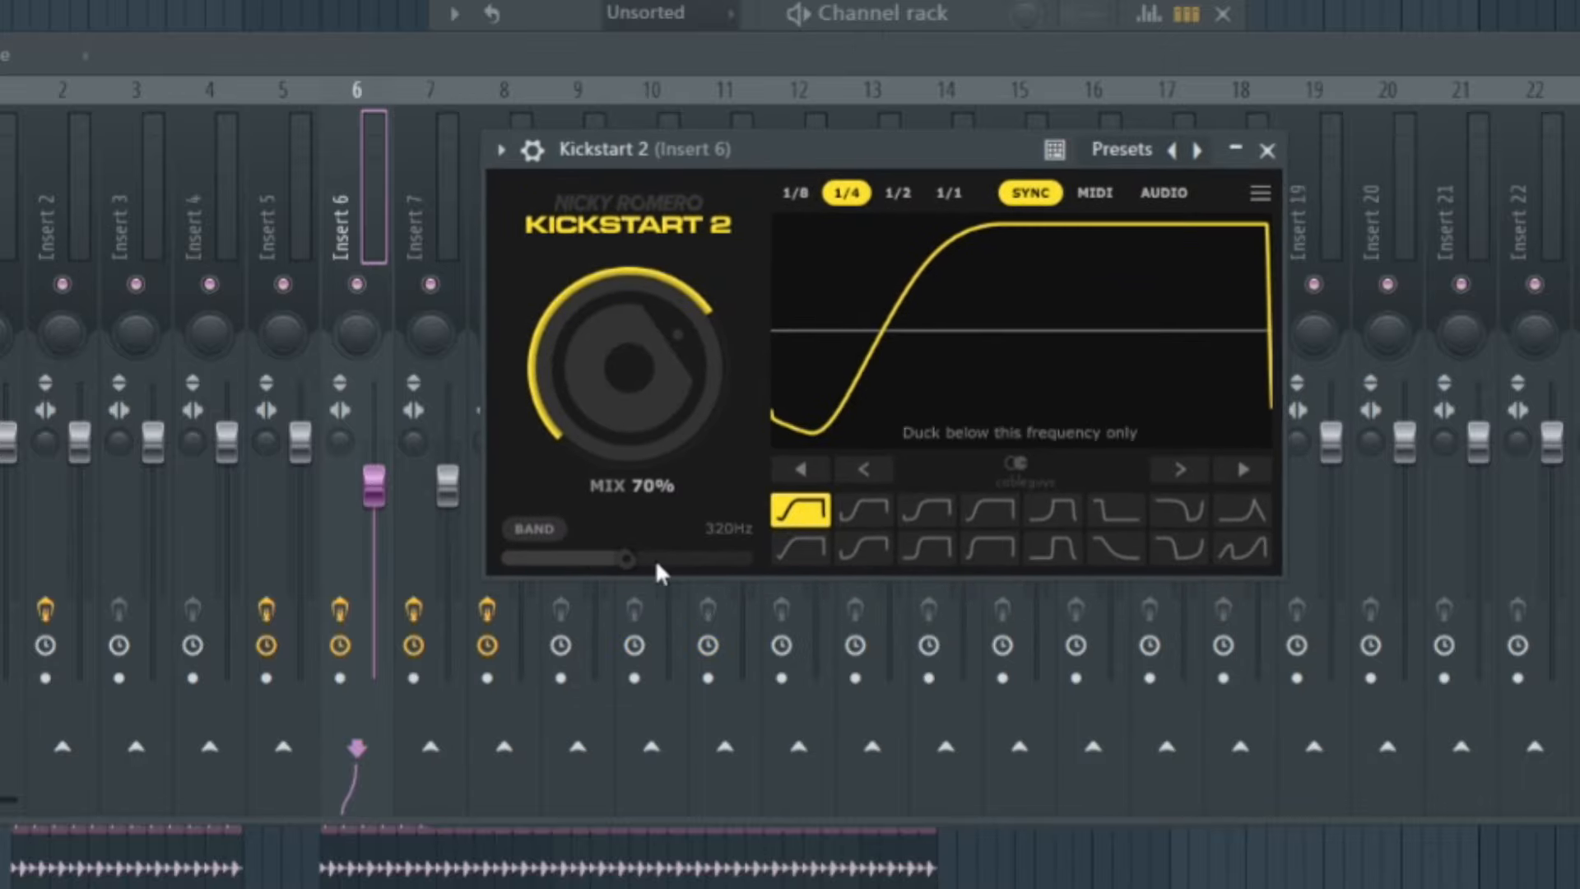
{"action": "left_click_drag", "start_coordinate": [768, 152], "coordinate": [727, 160]}
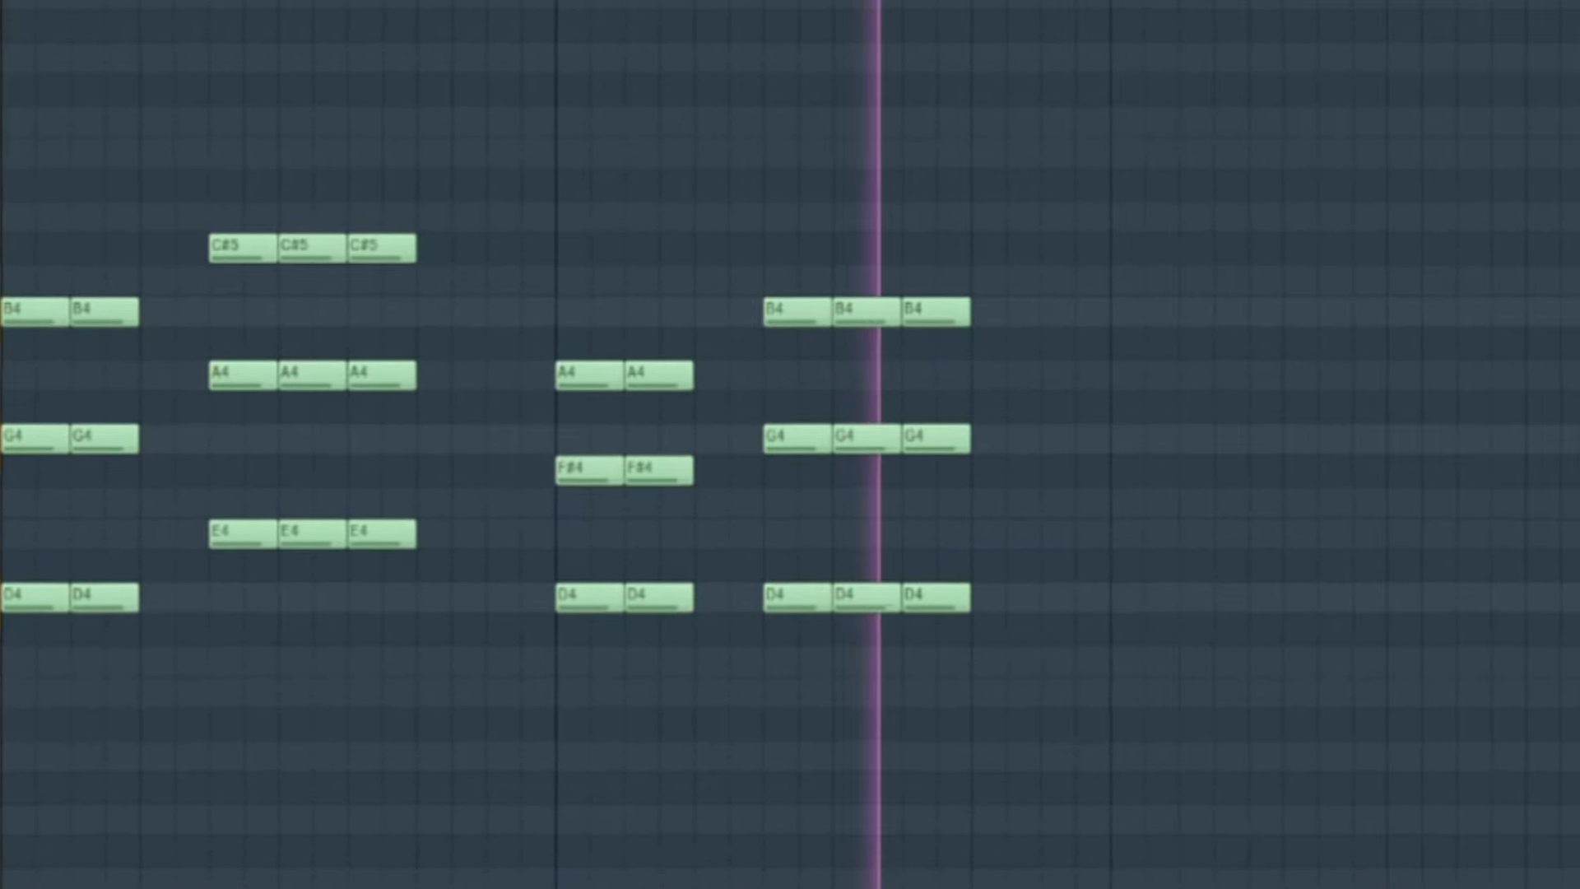
- Play the guitar pattern and select its notes to examine the repeated chord rhythm
{"action": "key", "text": "space"}
{"action": "key", "text": "ctrl+a"}
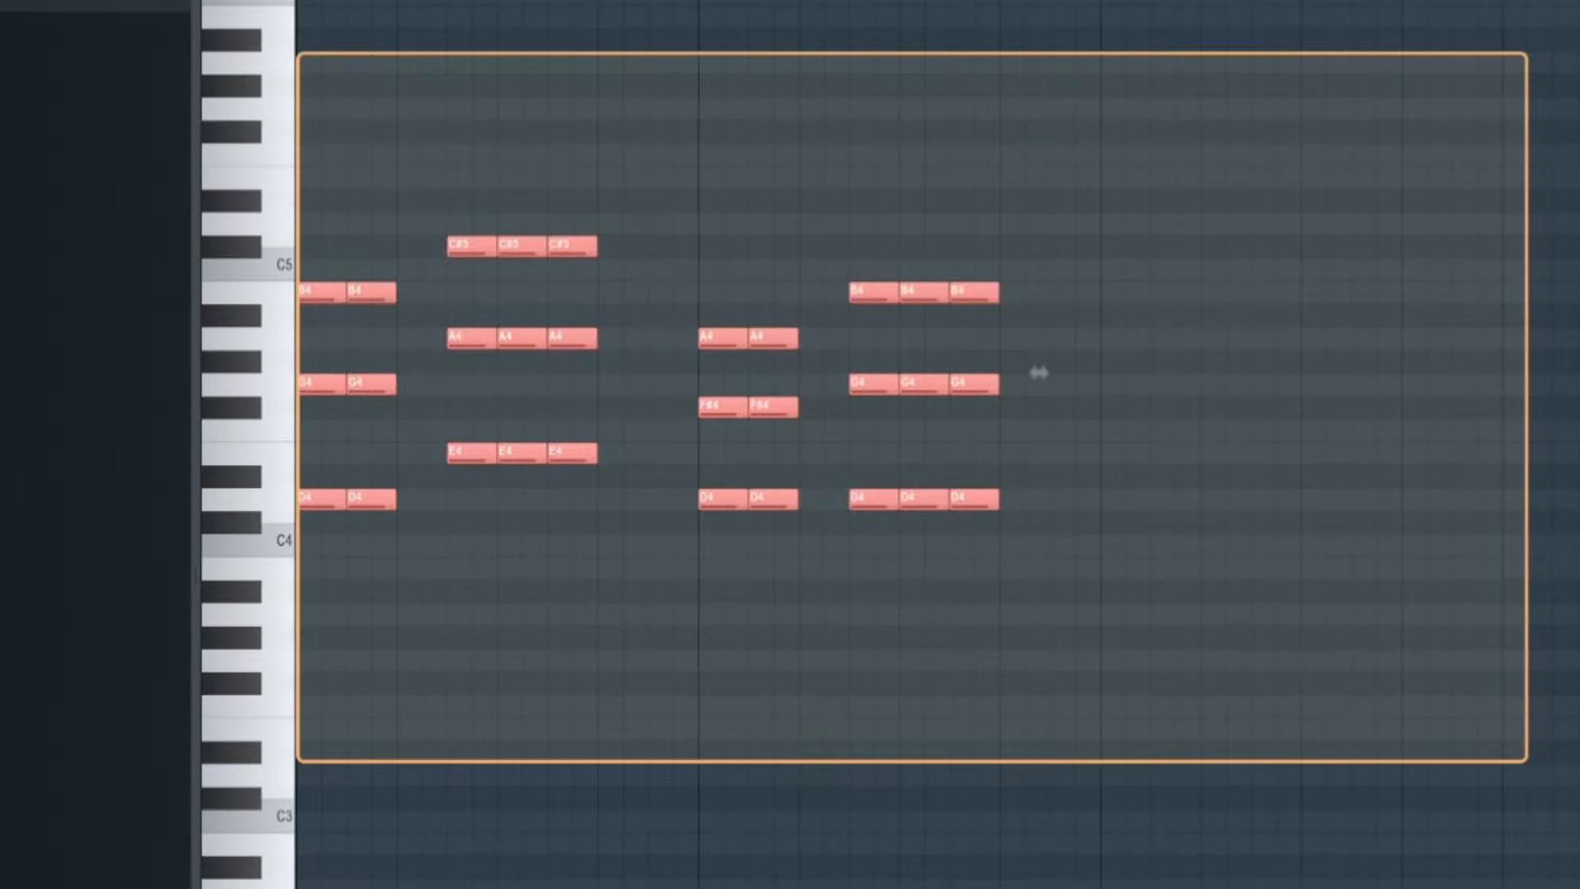
{"action": "left_click", "coordinate": [1232, 848], "text": "ctrl"}
{"action": "left_click_drag", "start_coordinate": [800, 156], "coordinate": [489, 611]}
{"action": "left_click", "coordinate": [621, 865], "text": "ctrl"}
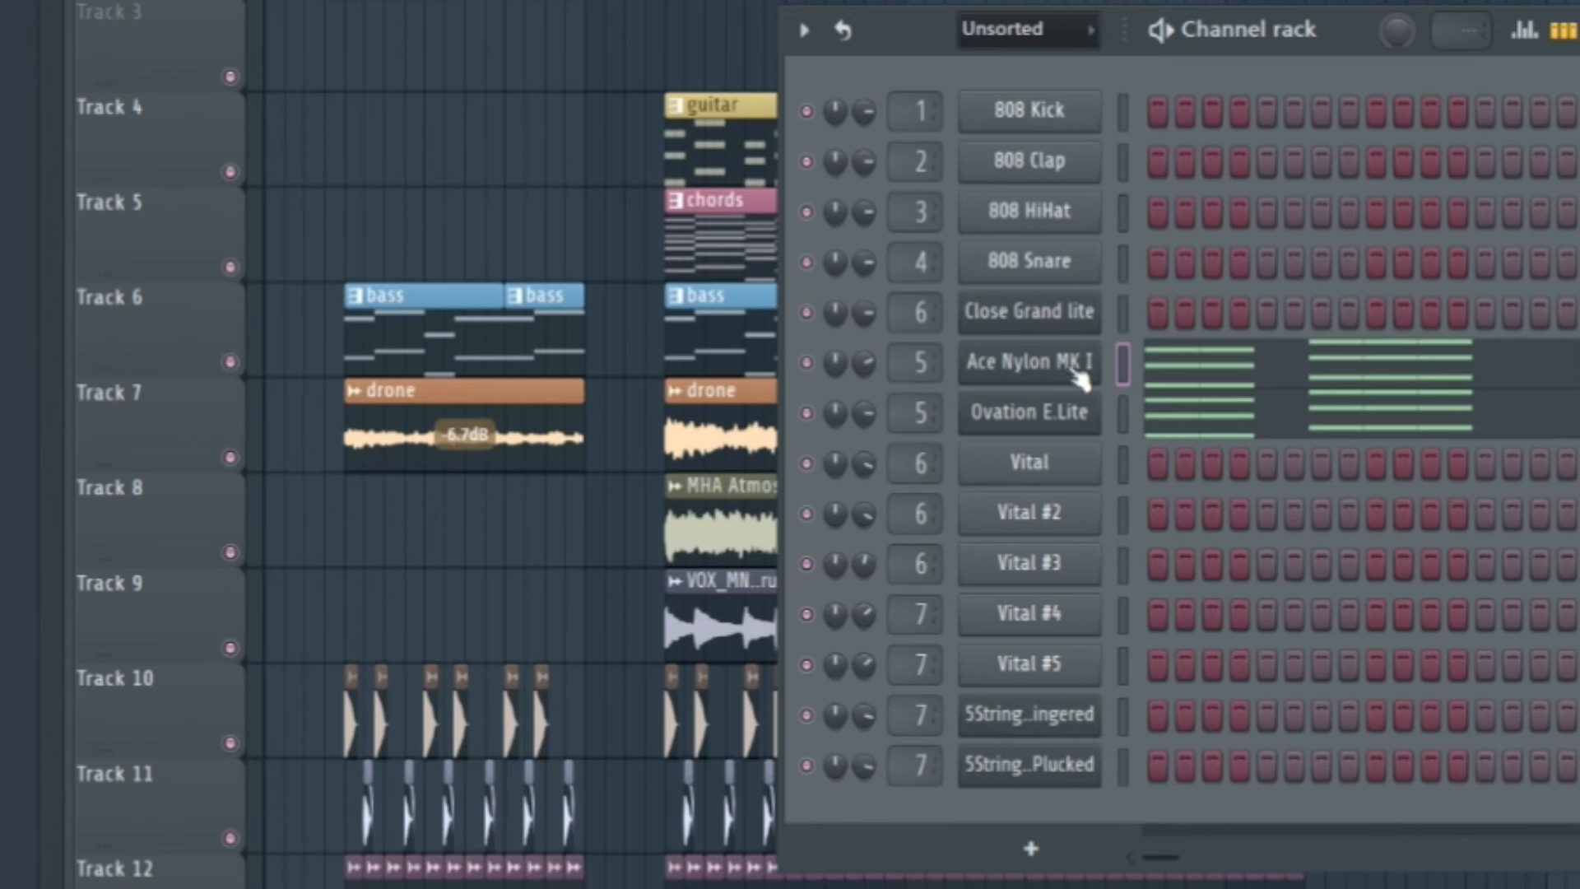
- Audition the Ace Nylon MK I and Ovation E.Lite guitar layers separately by muting, and review Kickstart 2 on Insert 5
{"action": "left_click", "coordinate": [1063, 371]}
{"action": "left_click_drag", "start_coordinate": [653, 104], "coordinate": [754, 19]}
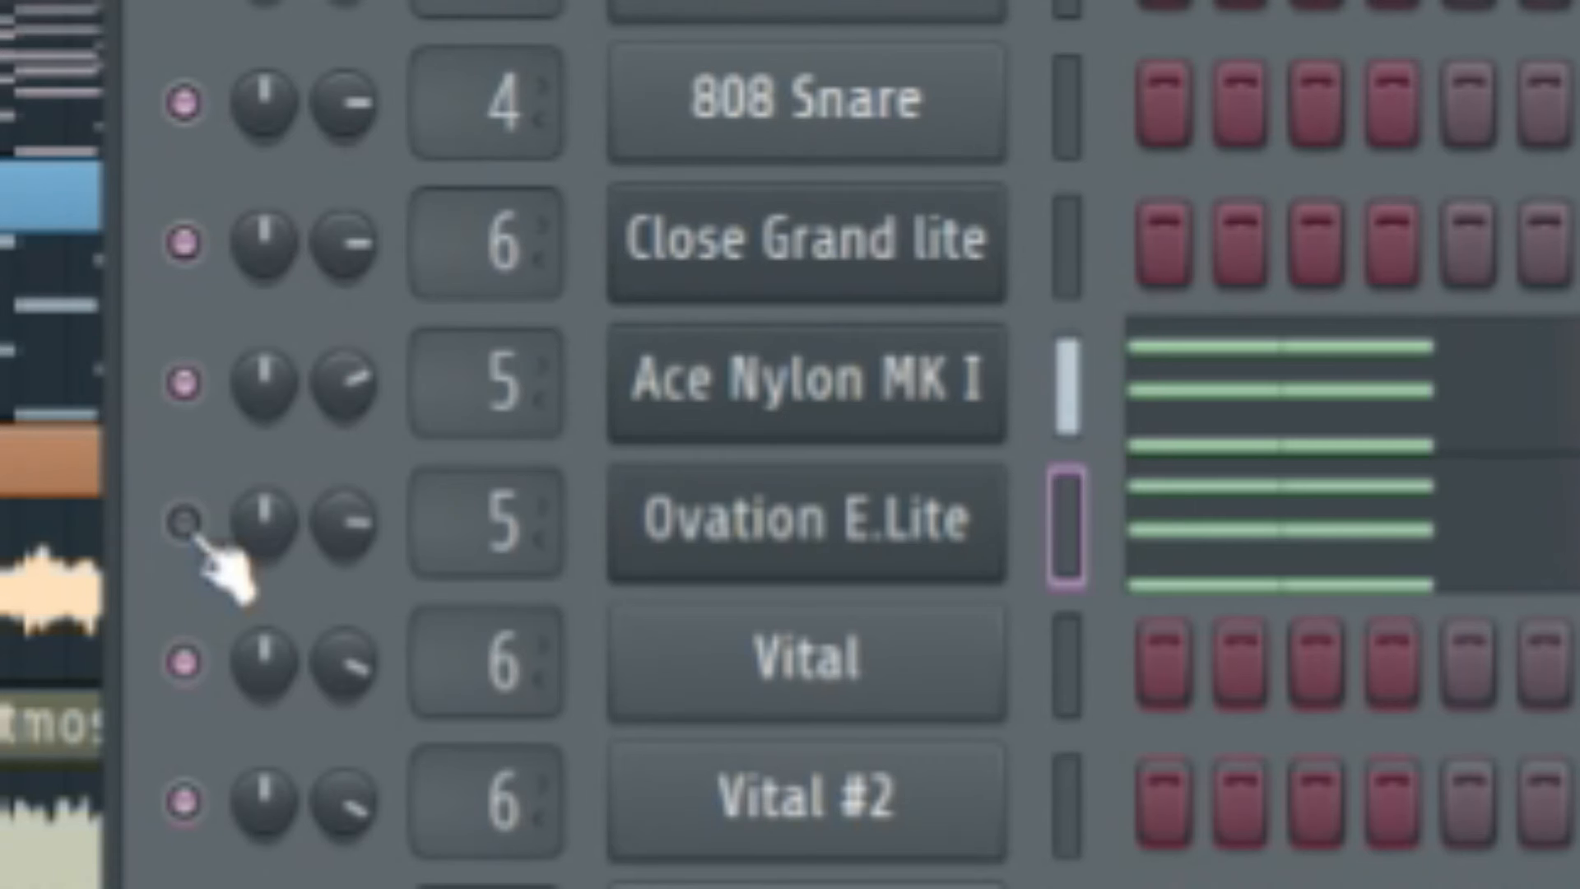
{"action": "left_click", "coordinate": [184, 521]}
{"action": "left_click", "coordinate": [184, 381]}
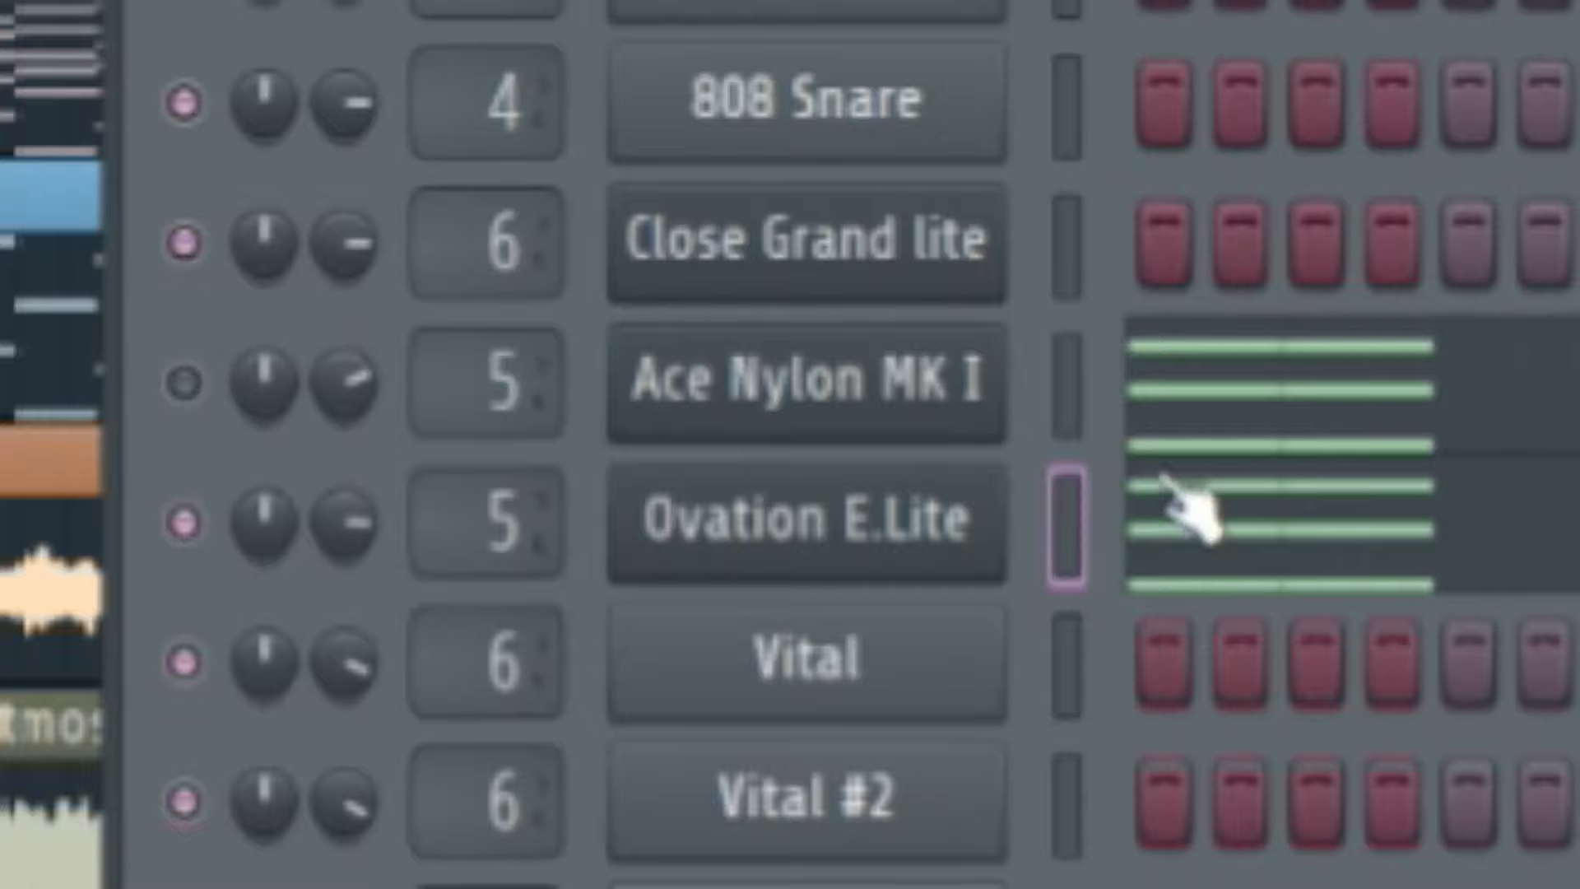
{"action": "left_click", "coordinate": [184, 381]}
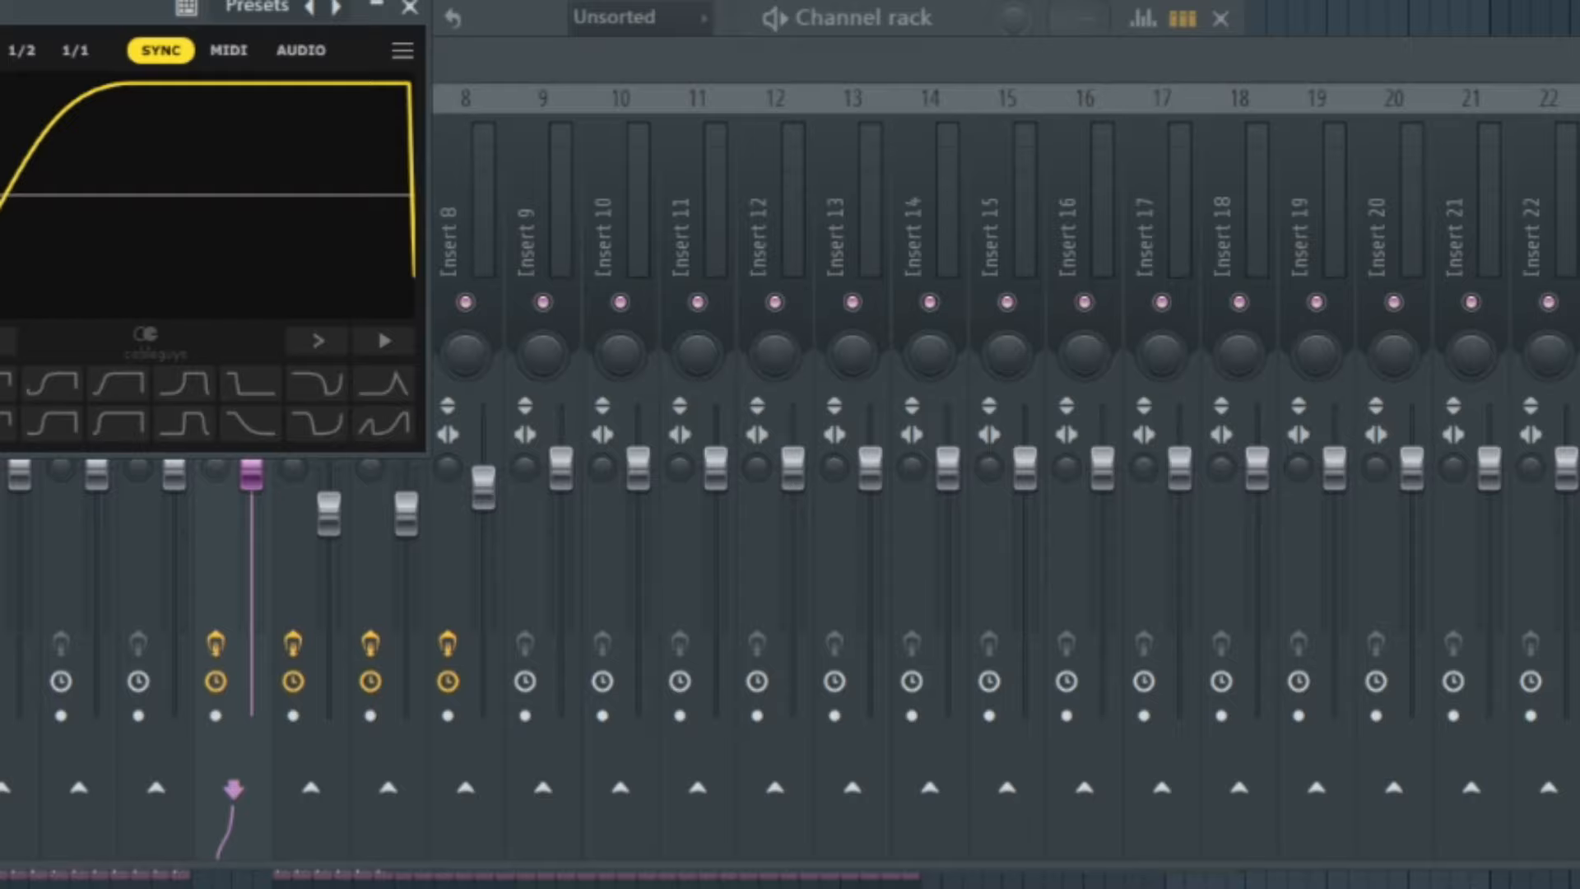
{"action": "left_click_drag", "start_coordinate": [123, 8], "coordinate": [665, 135]}
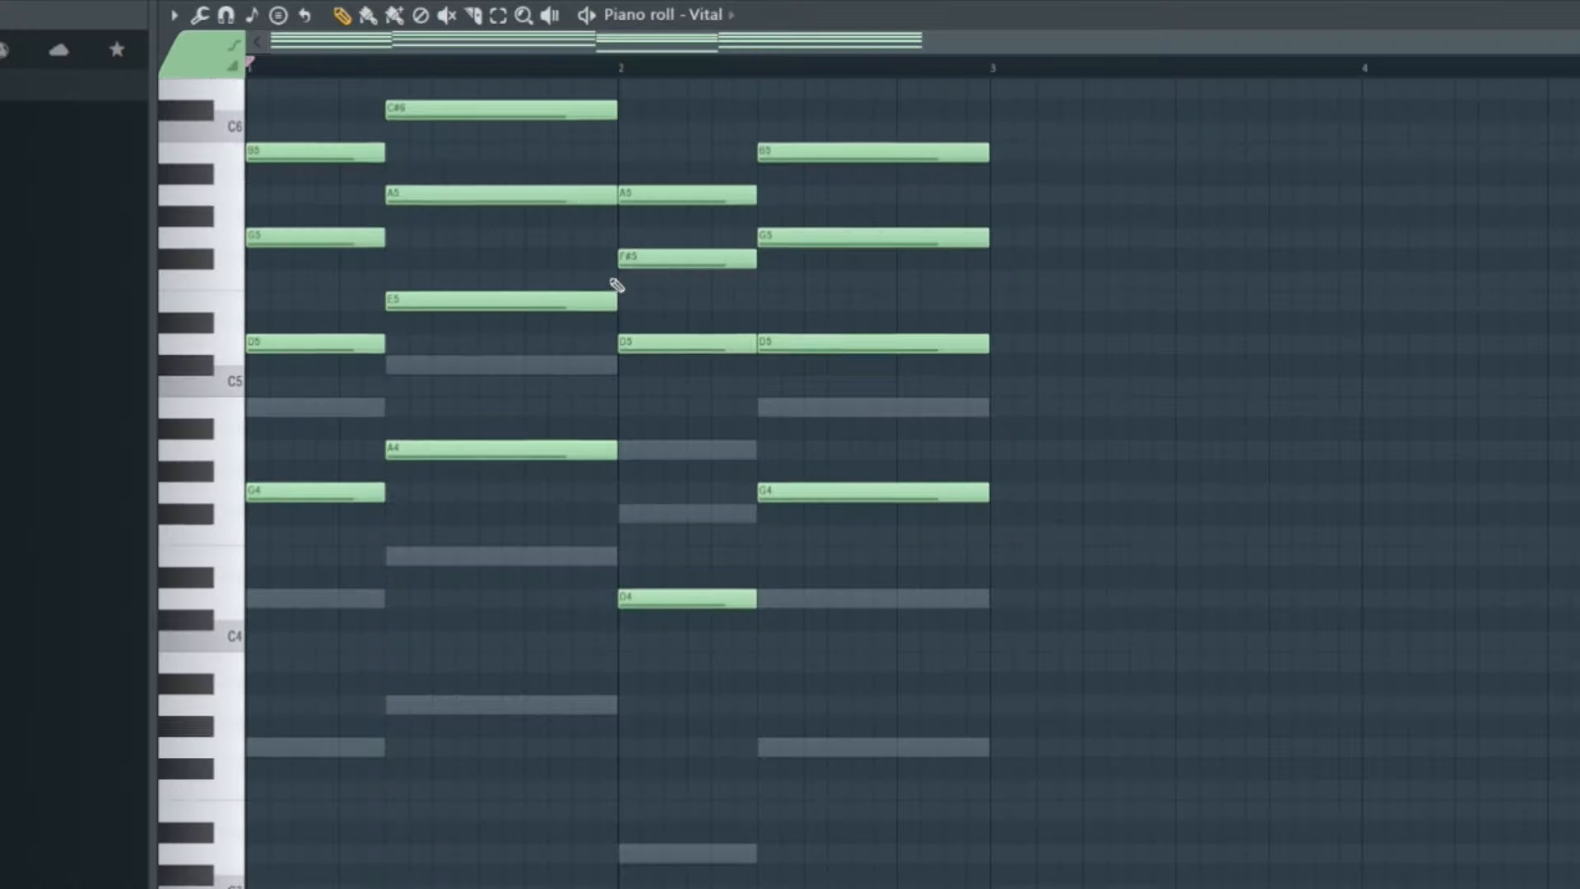
- Select the notes of the first two chords and their lowest notes in the Vital piano roll to examine the root notes
{"action": "scroll", "coordinate": [610, 282], "scroll_direction": "up", "scroll_amount": 4}
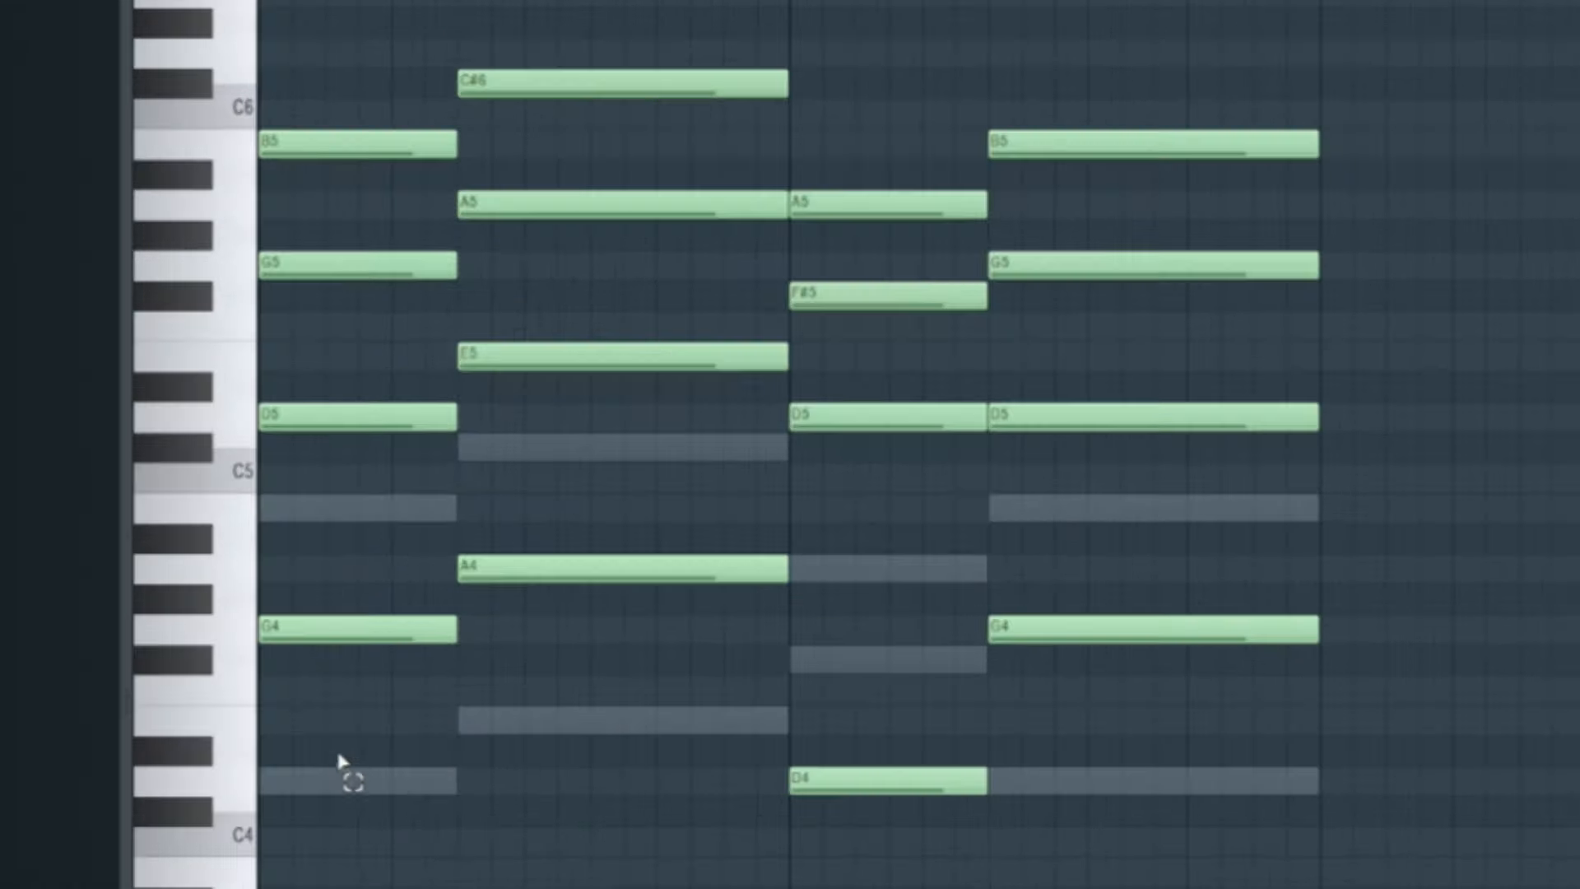
{"action": "left_click_drag", "start_coordinate": [334, 802], "coordinate": [415, 7]}
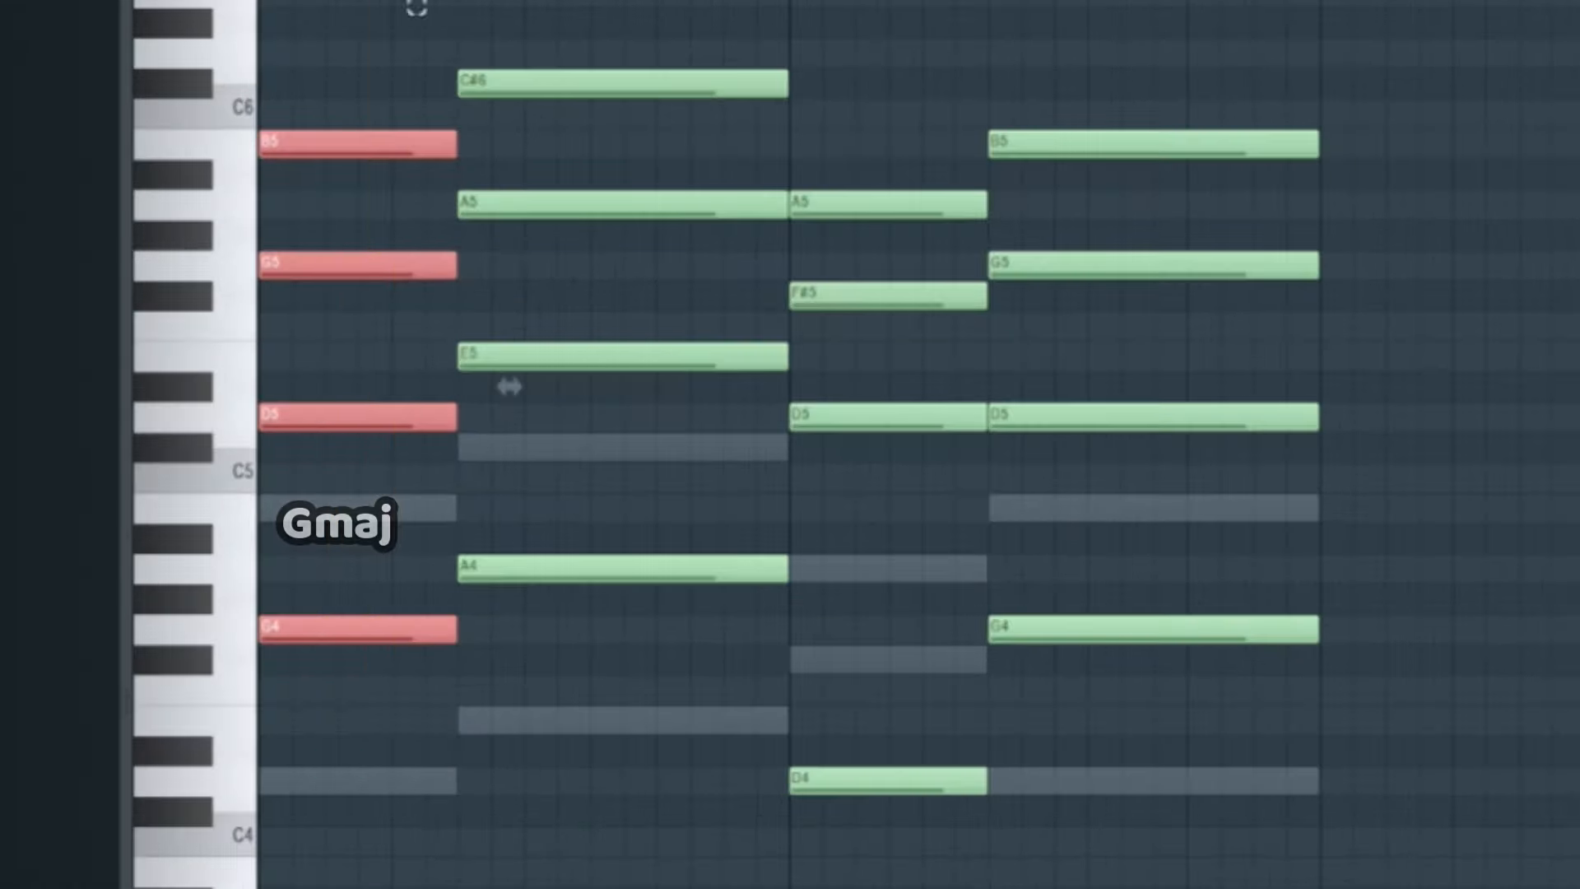
{"action": "left_click", "coordinate": [363, 781]}
{"action": "left_click_drag", "start_coordinate": [363, 781], "coordinate": [344, 594]}
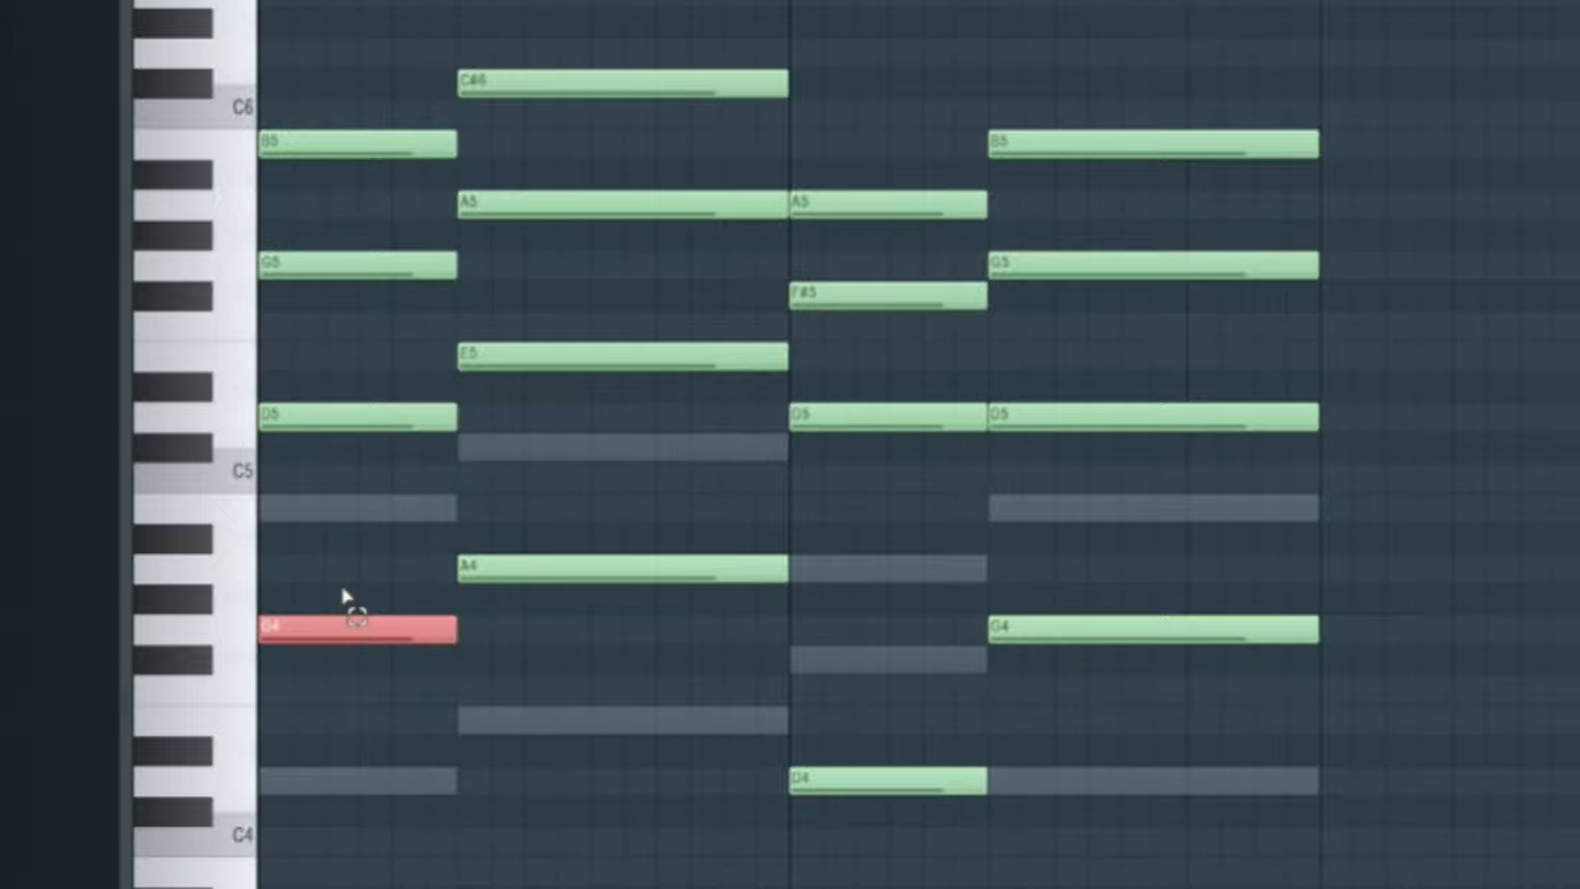
{"action": "left_click_drag", "start_coordinate": [630, 632], "coordinate": [728, 2]}
{"action": "left_click_drag", "start_coordinate": [667, 850], "coordinate": [642, 671]}
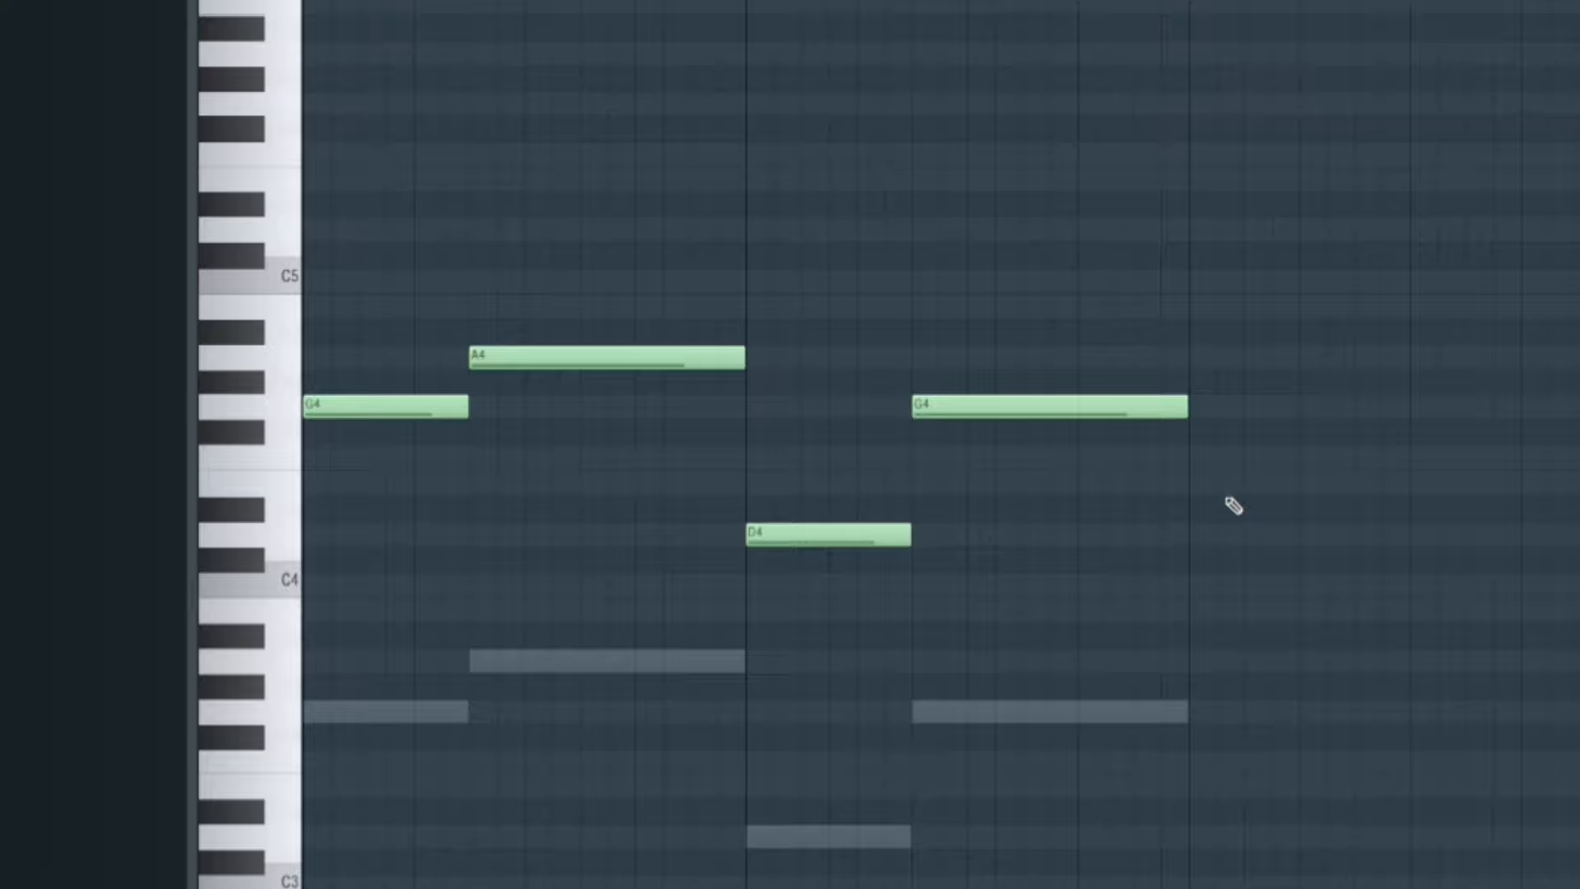
- Play the bass pattern and inspect its Vital #4 and 5String BopBass Fingered instruments
{"action": "key", "text": "space"}
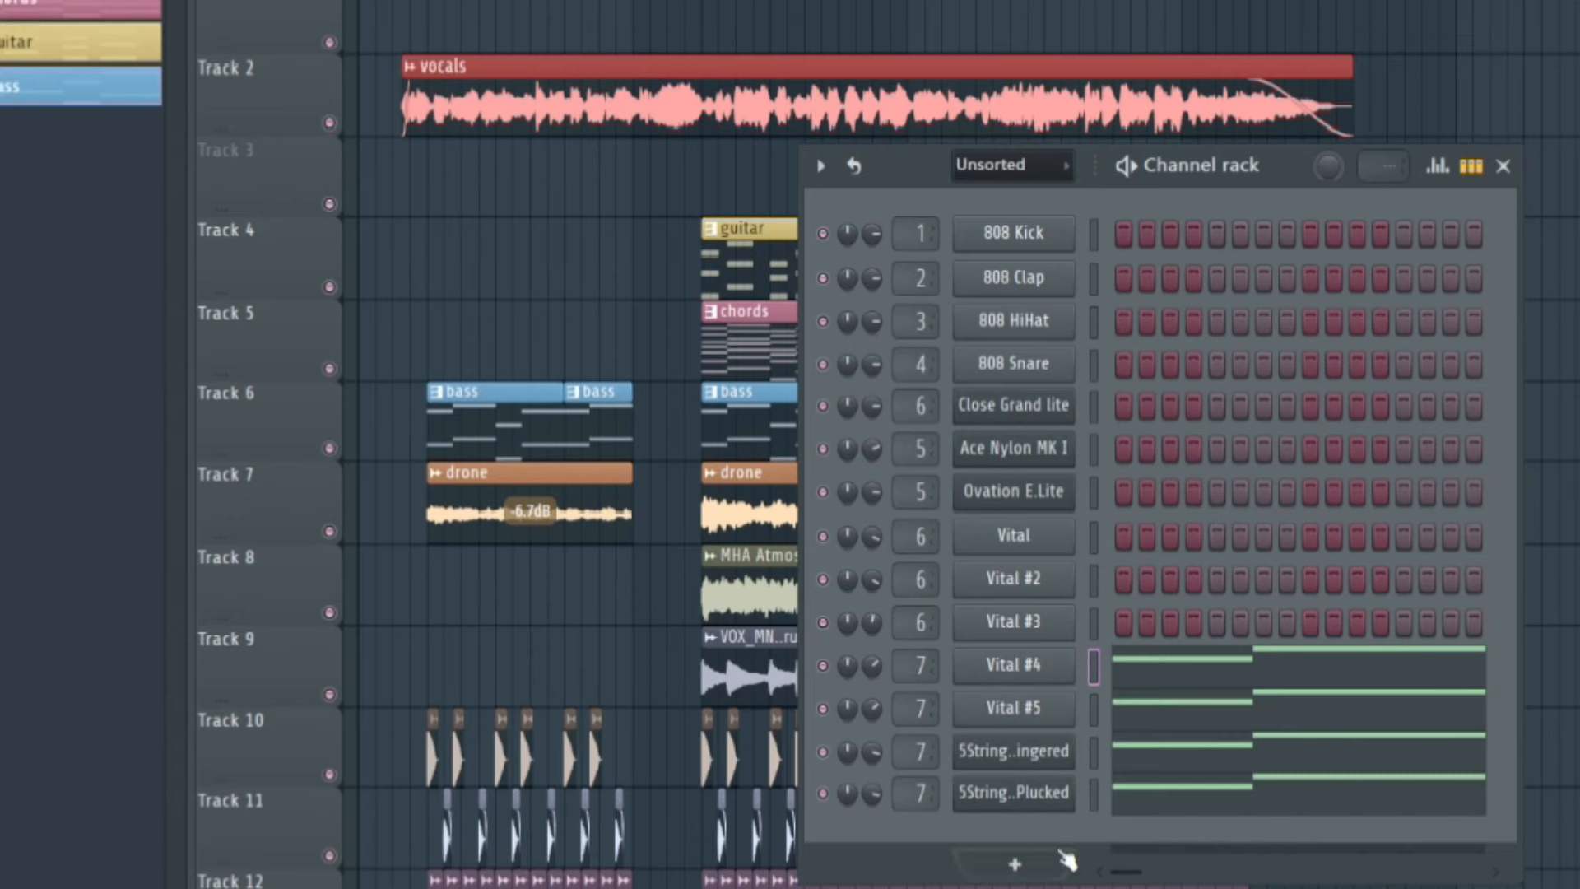
{"action": "left_click", "coordinate": [1041, 677]}
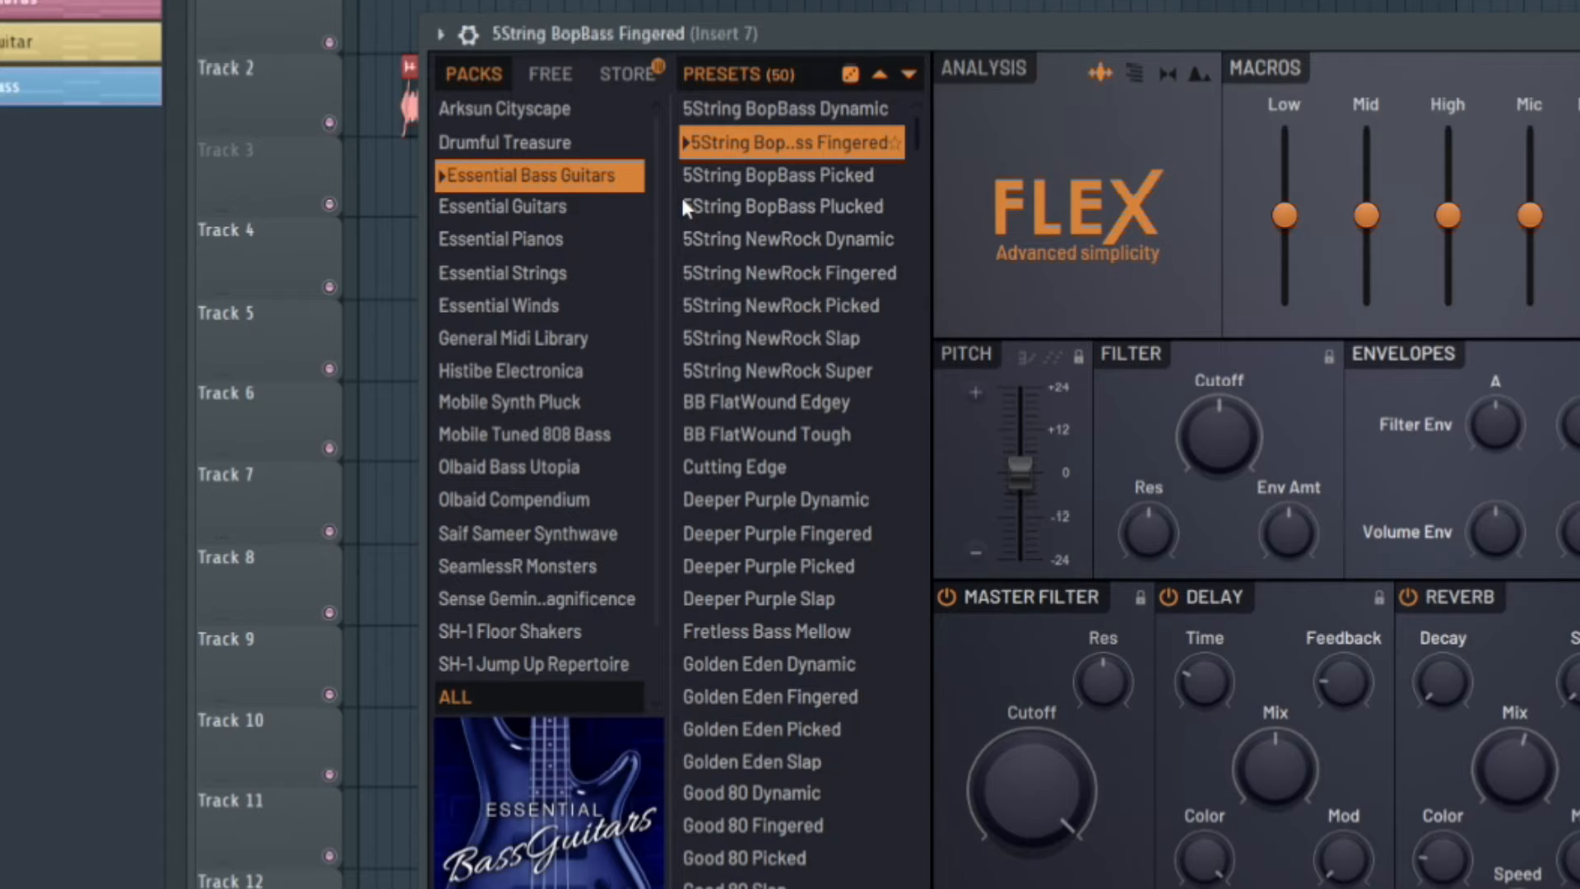
{"action": "left_click", "coordinate": [845, 219]}
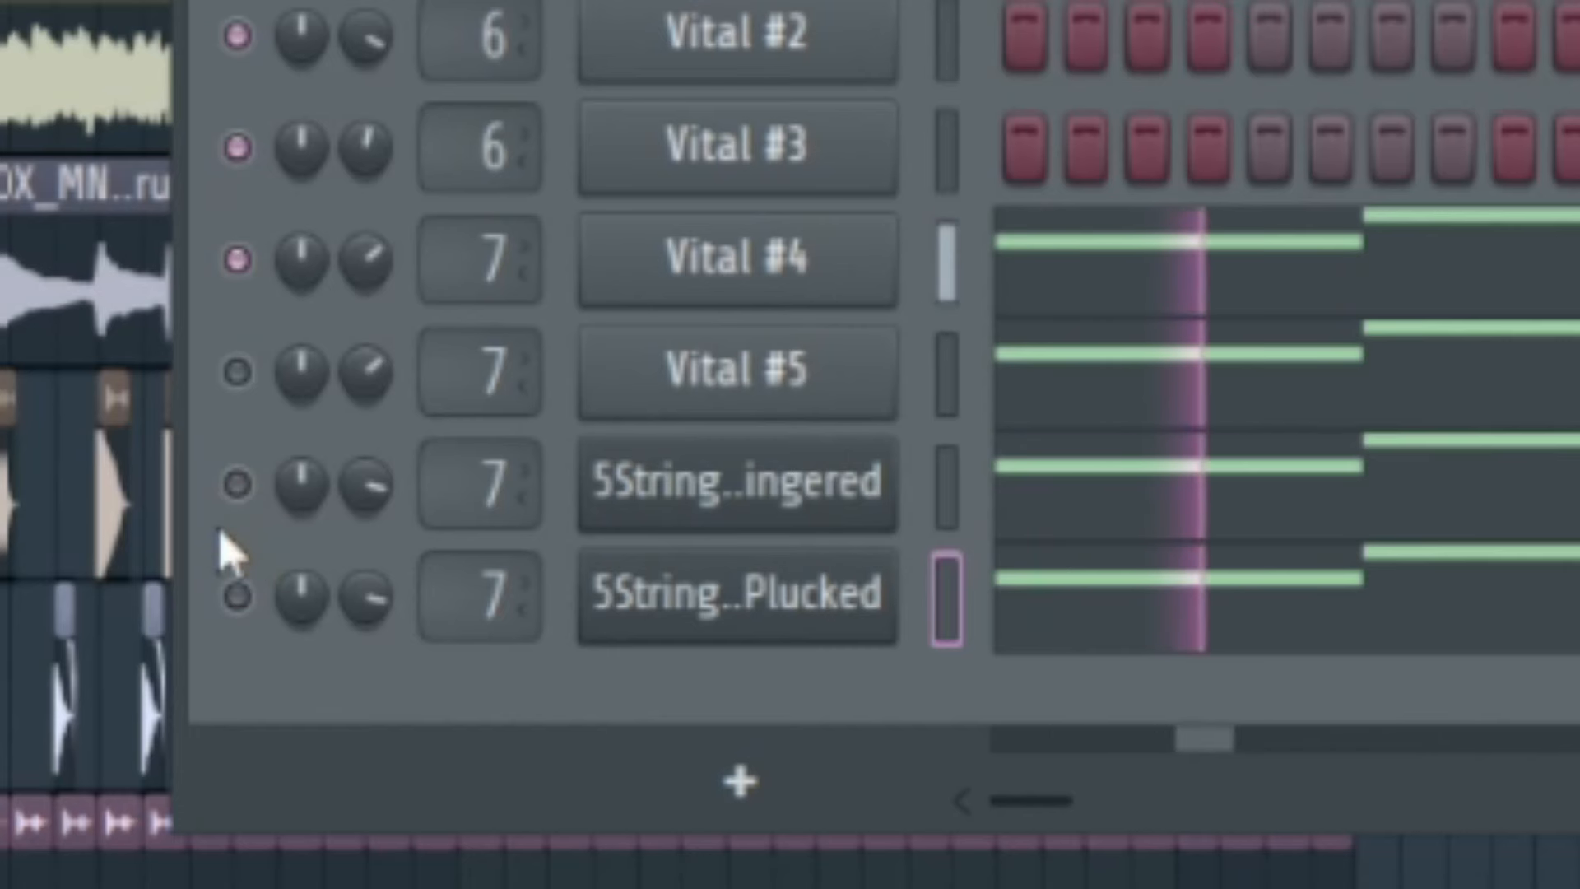
- Audition the four bass layers, Vital #4, Vital #5, and the 5String Fingered and Plucked channels, by toggling their mutes
{"action": "left_click", "coordinate": [237, 372]}
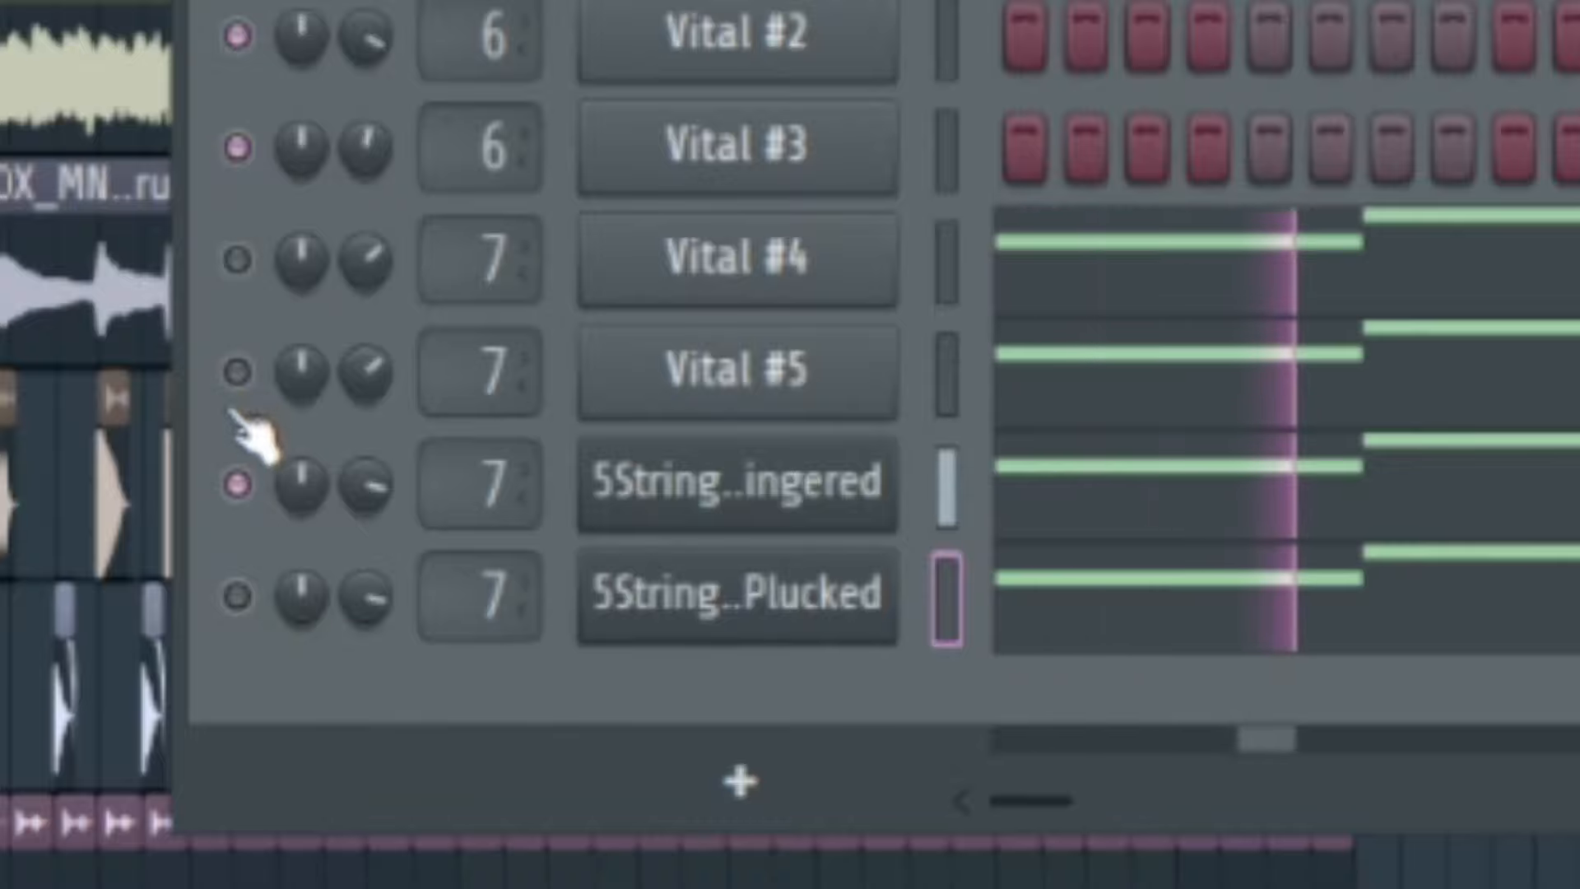
{"action": "left_click", "coordinate": [237, 596]}
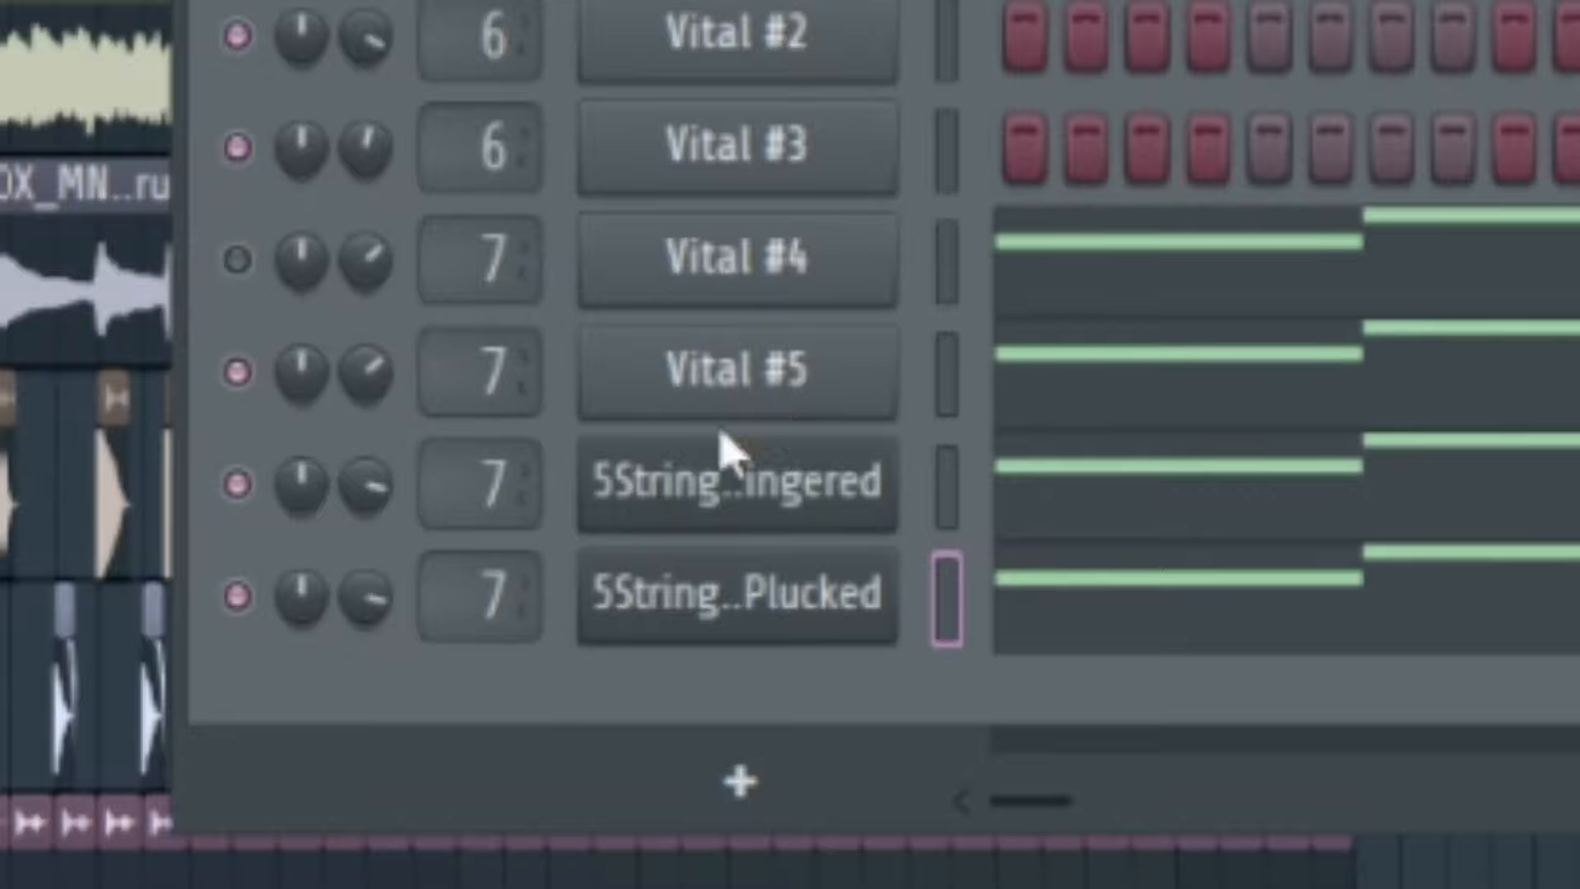
{"action": "left_click", "coordinate": [240, 372]}
{"action": "left_click", "coordinate": [245, 372]}
{"action": "left_click", "coordinate": [238, 484]}
{"action": "left_click", "coordinate": [237, 595]}
{"action": "left_click", "coordinate": [239, 264]}
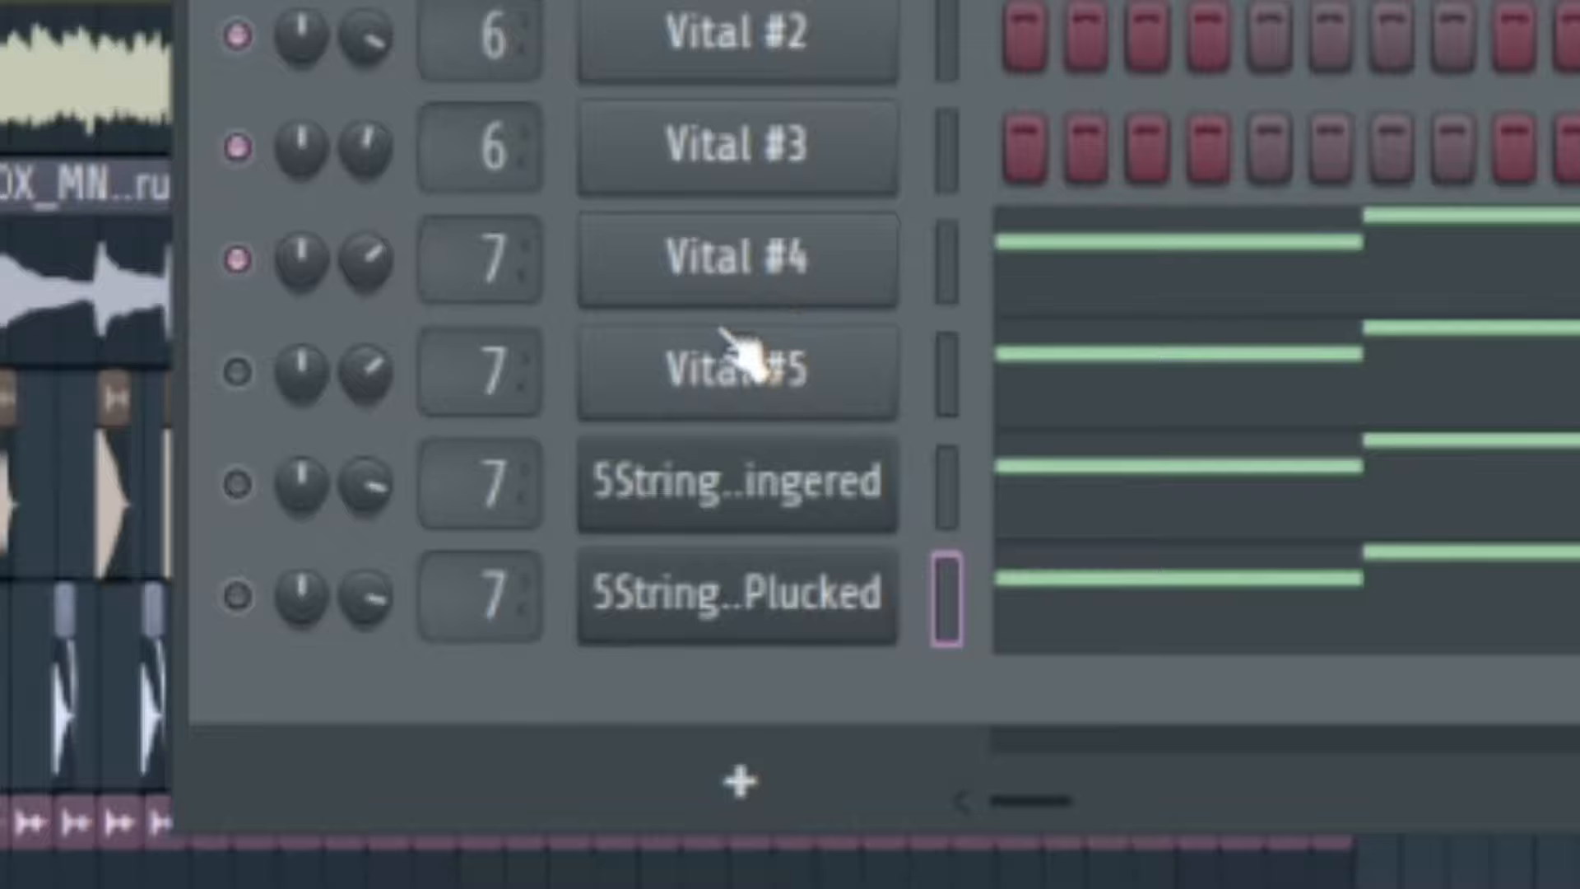
{"action": "key", "text": "space"}
{"action": "key", "text": "space"}
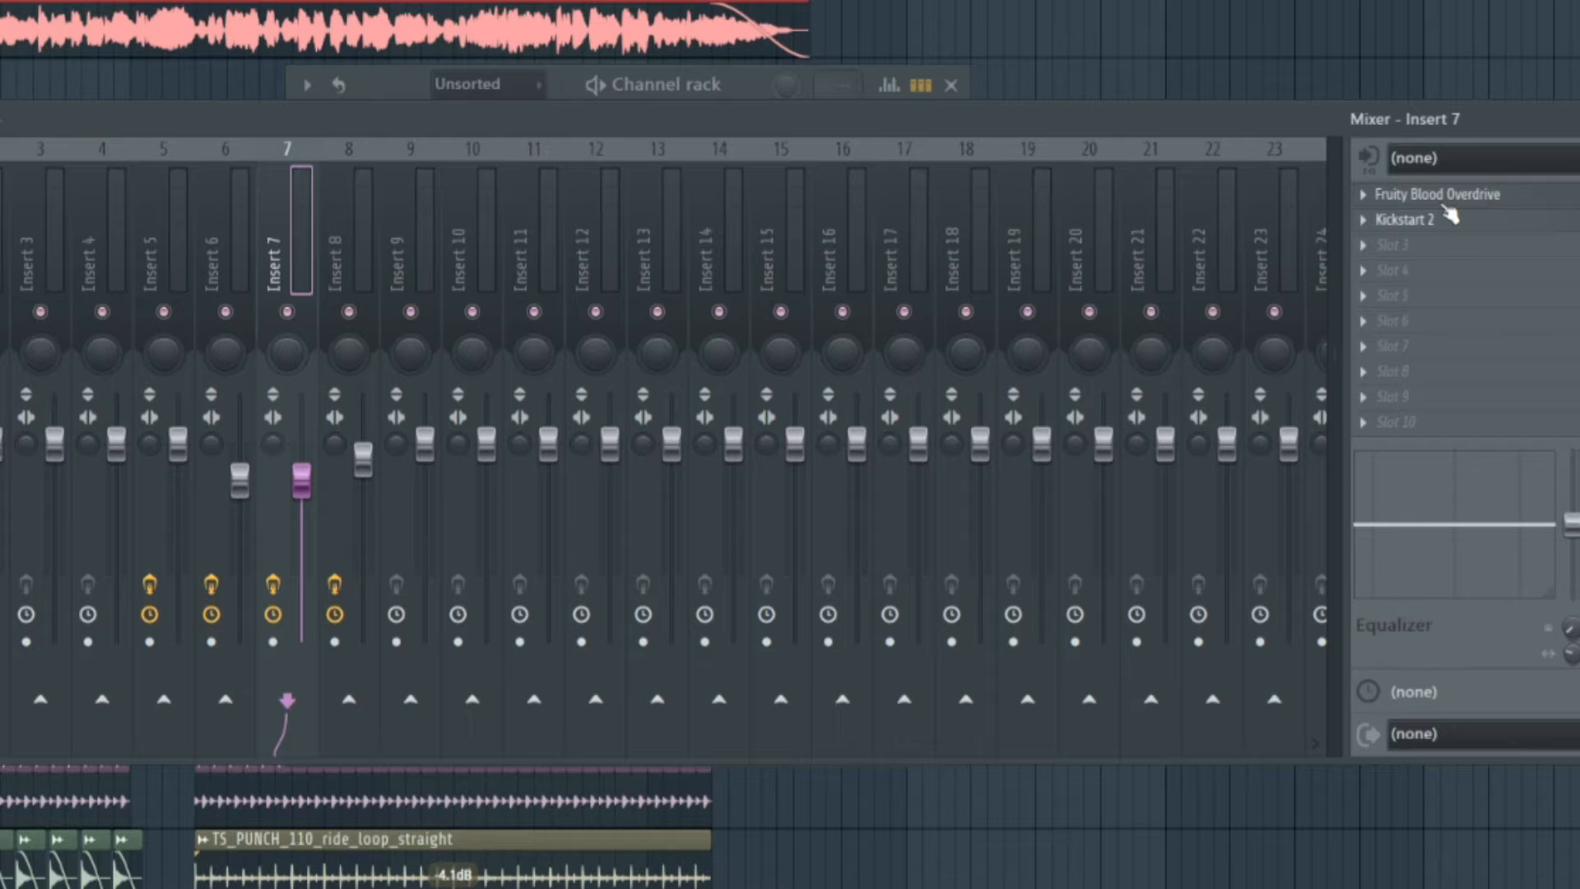
- Review the Fruity Blood Overdrive and Kickstart 2 effects on mixer Insert 7
{"action": "left_click", "coordinate": [1439, 194]}
{"action": "left_click_drag", "start_coordinate": [252, 260], "coordinate": [594, 257]}
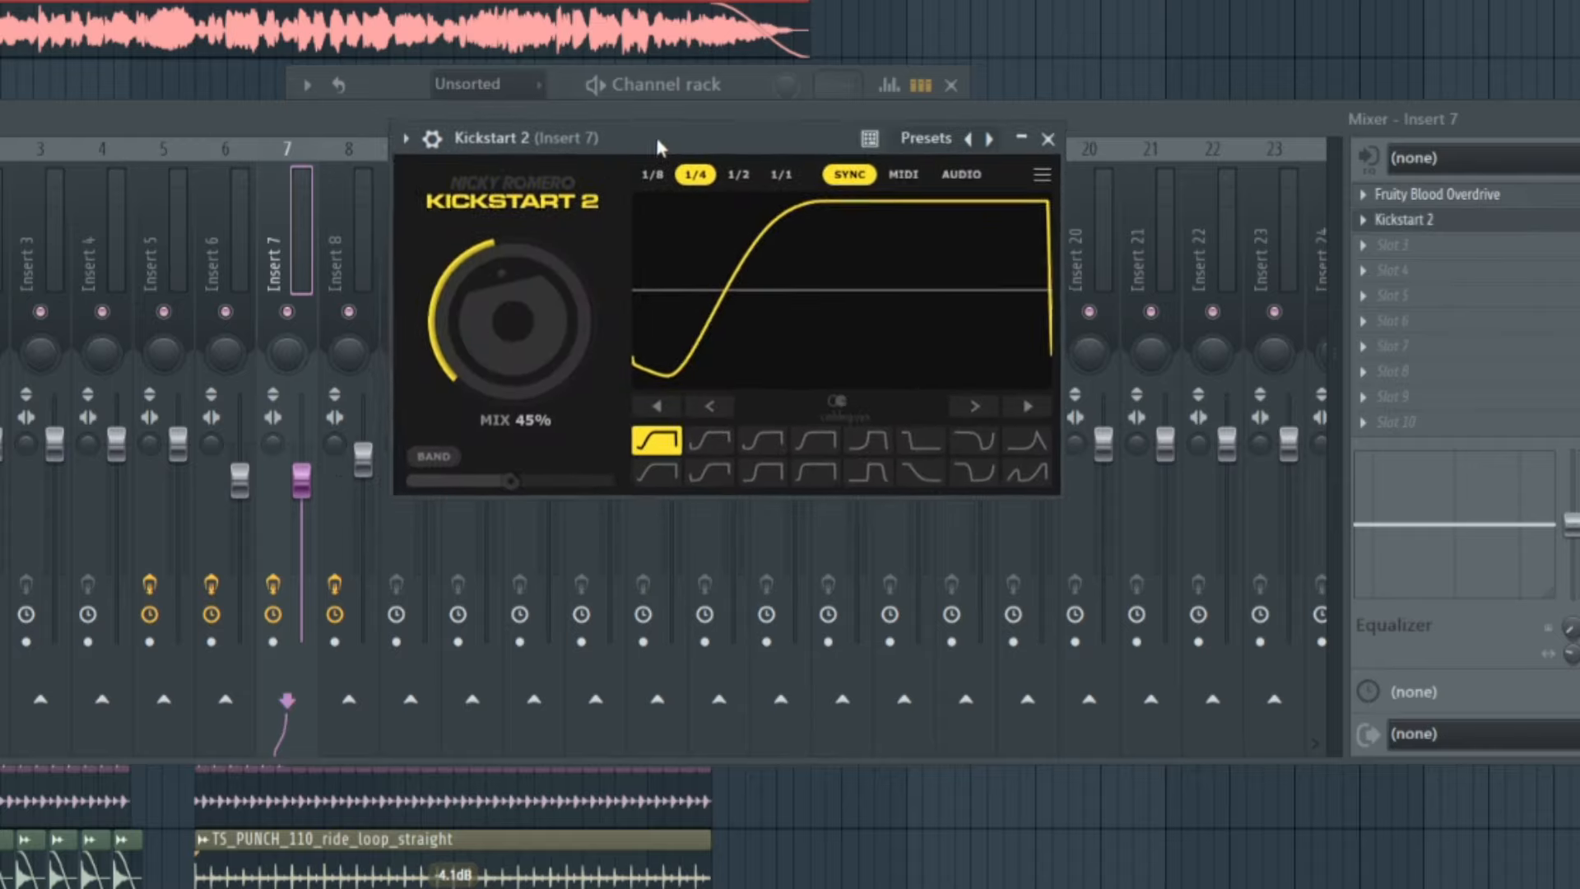
{"action": "left_click_drag", "start_coordinate": [659, 142], "coordinate": [713, 181]}
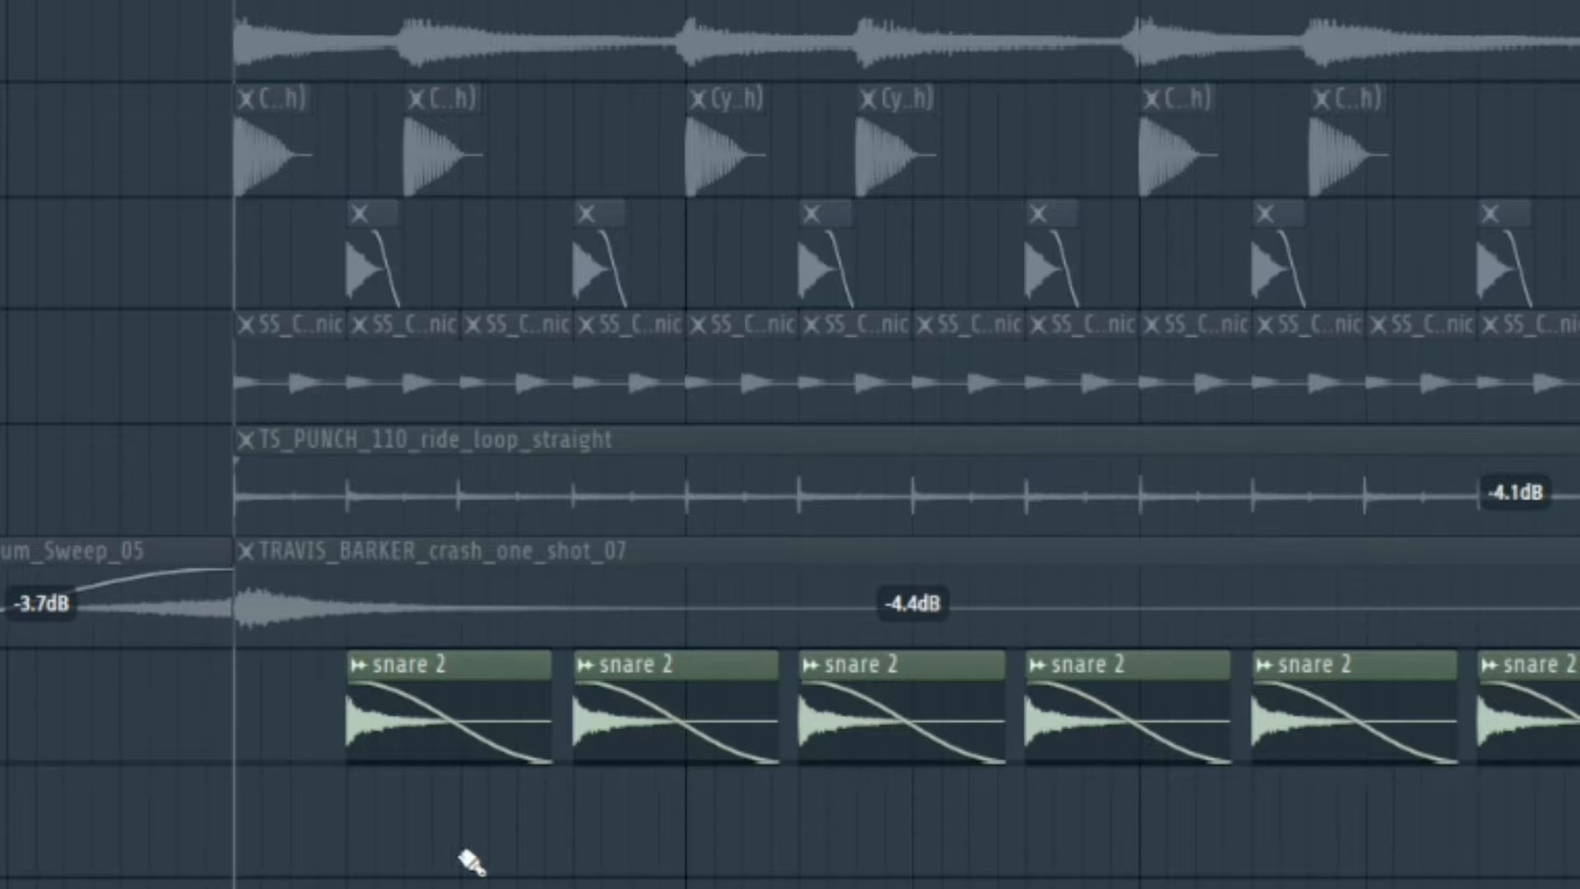
- Listen to the snare 2 and SS_C..nic drum tracks soloed in the playlist
{"action": "key", "text": "space"}
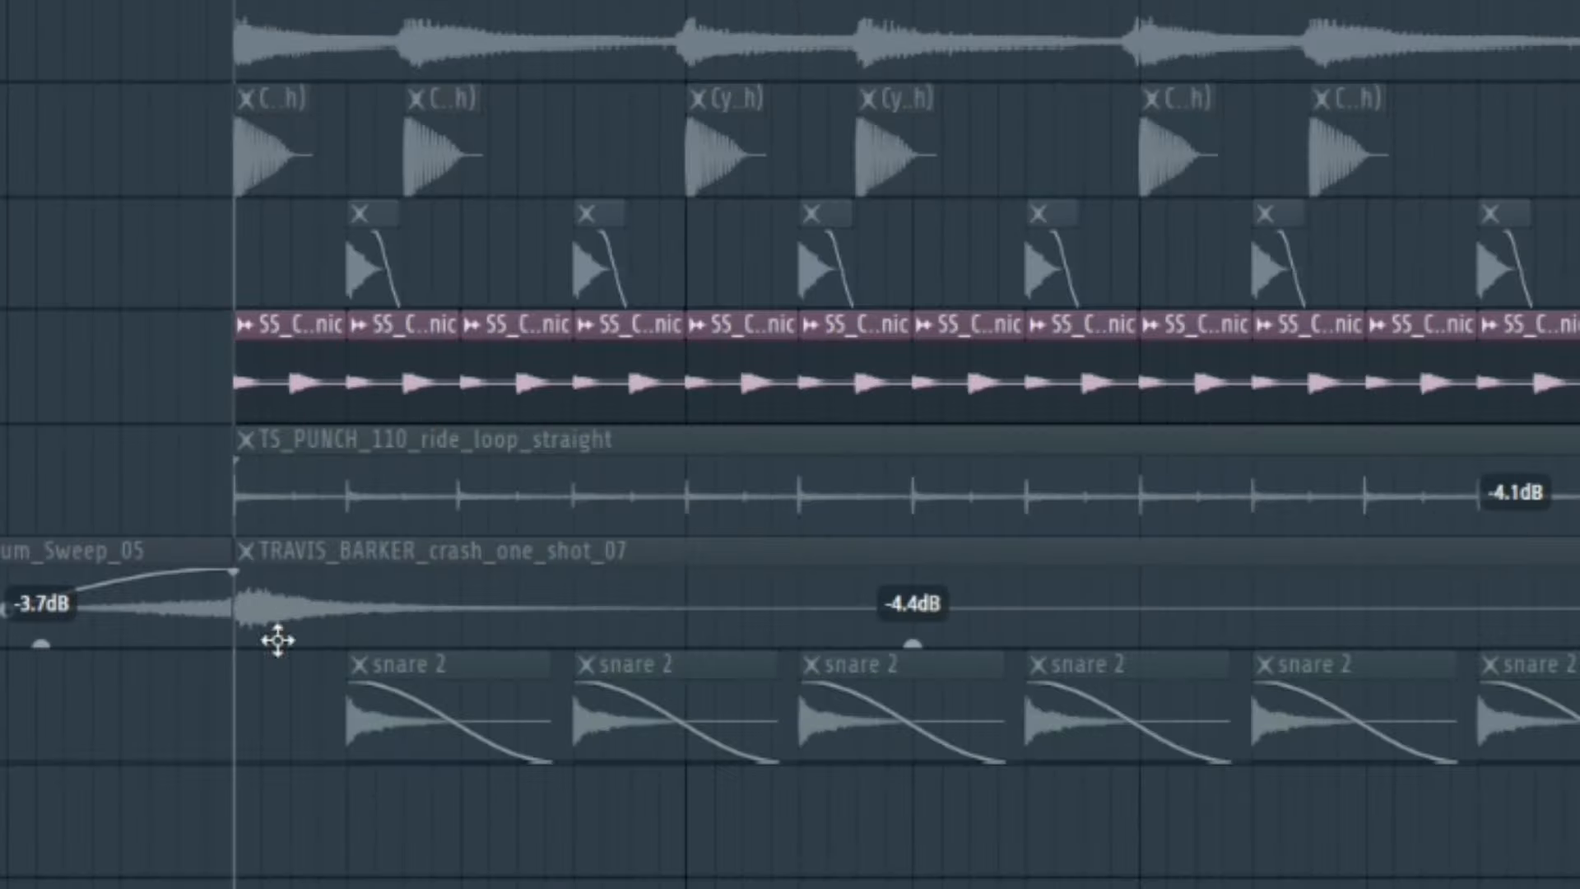
{"action": "key", "text": "space"}
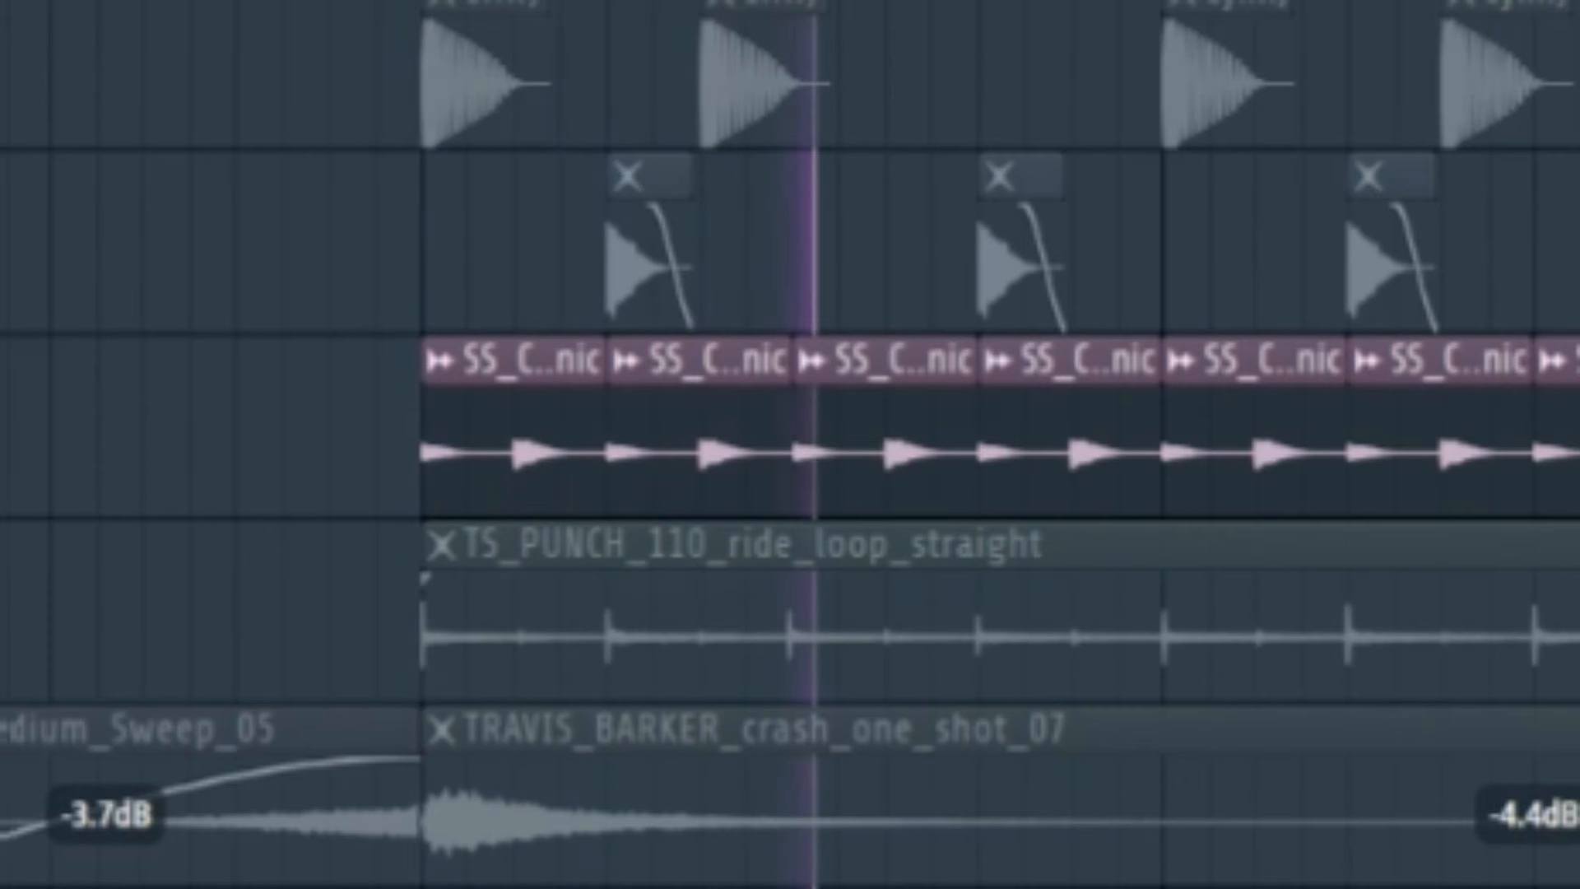
{"action": "key", "text": "space"}
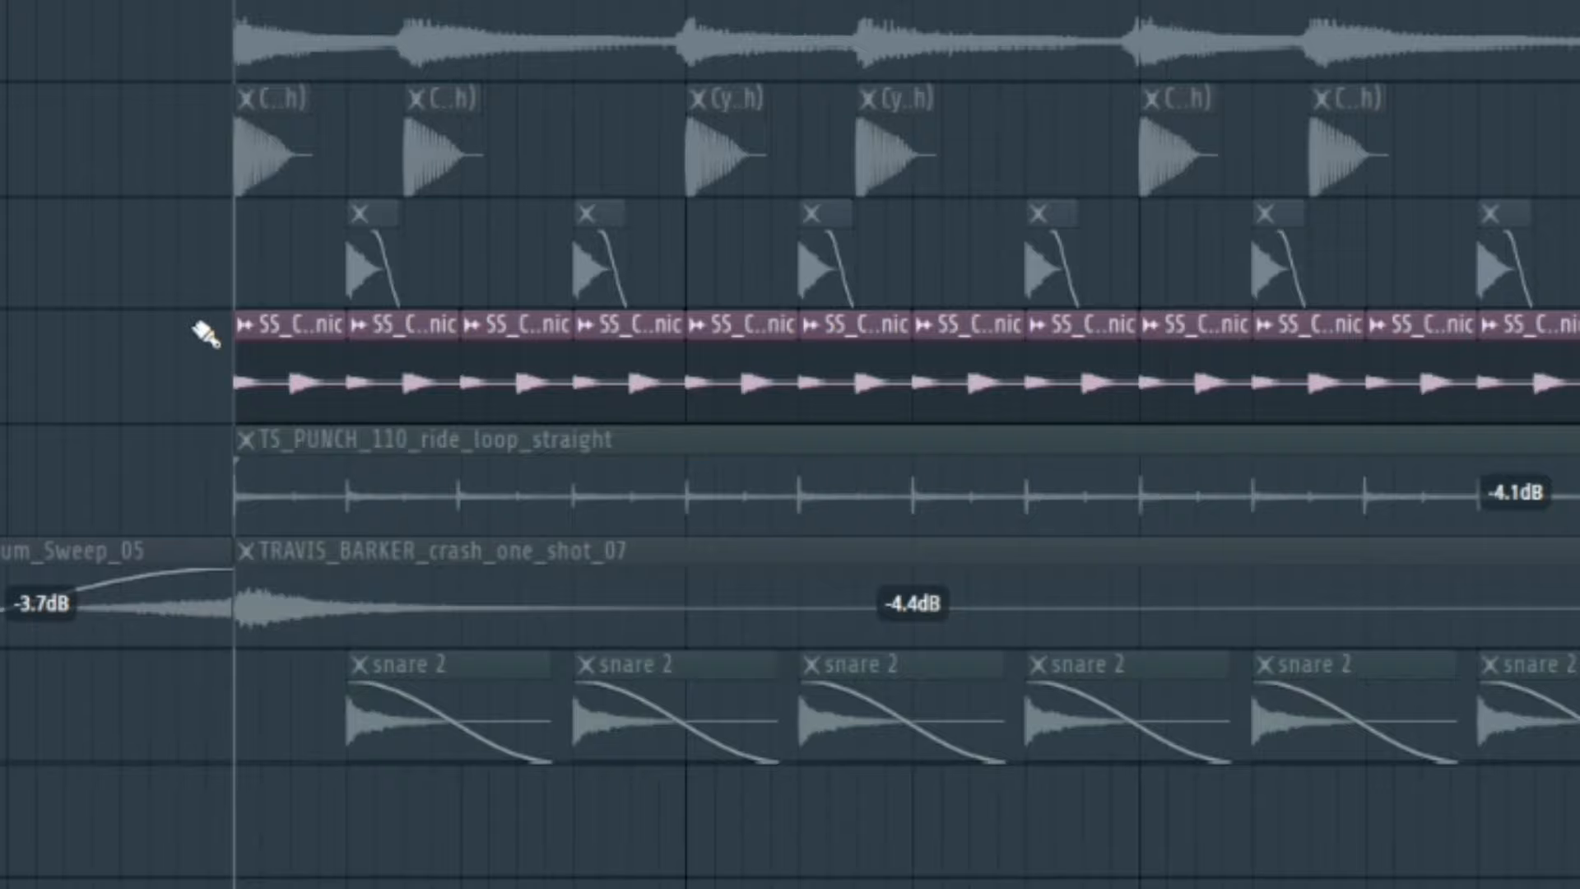
{"action": "left_click", "coordinate": [484, 527]}
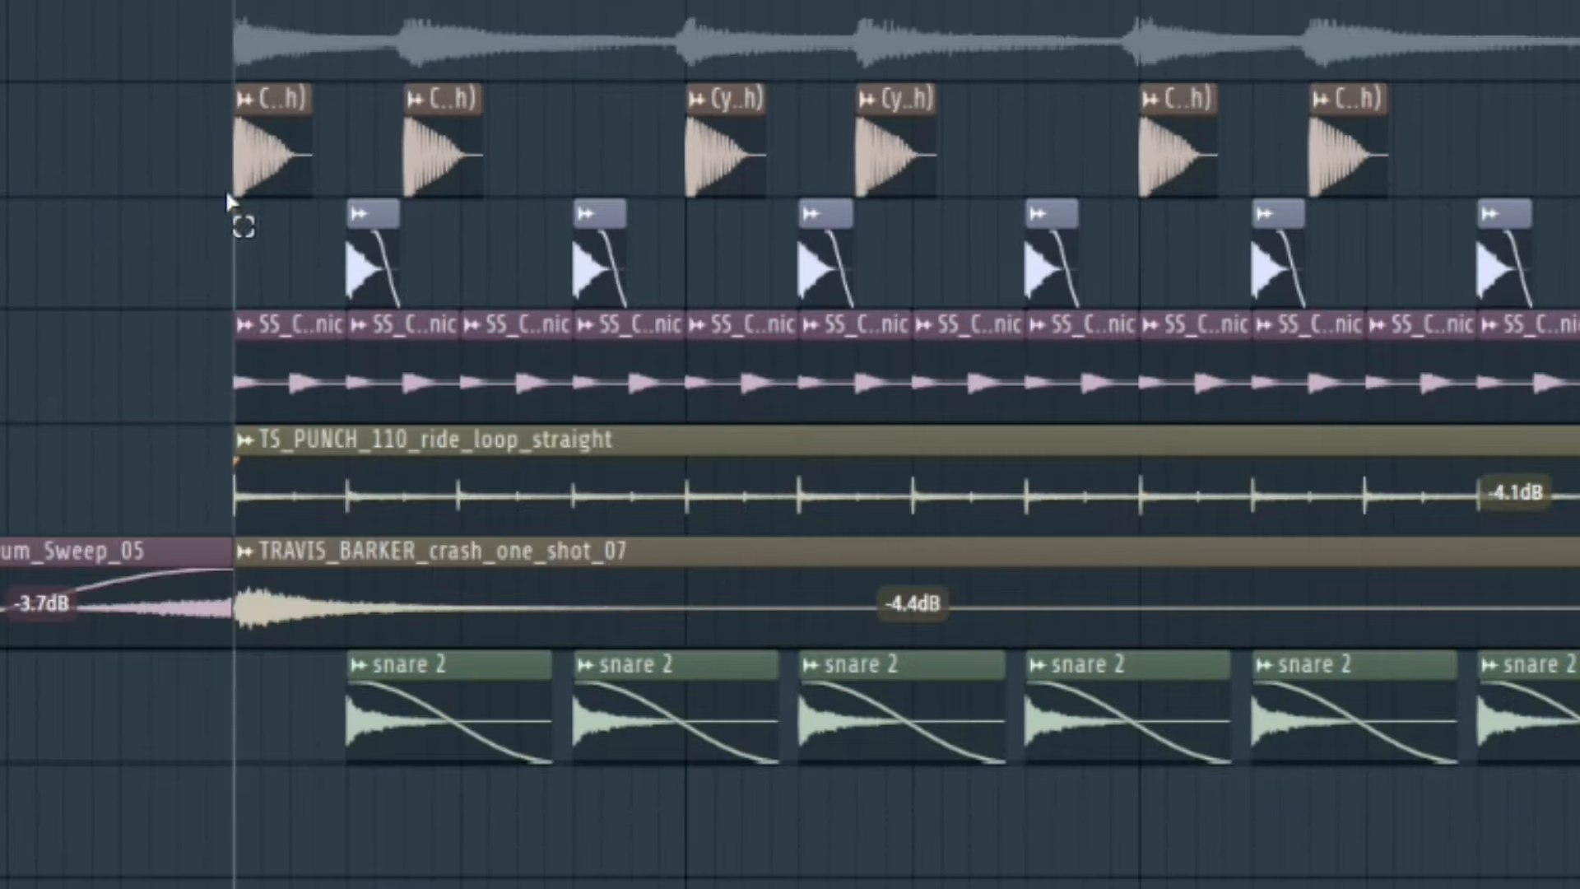
- Select the kick and snare clips in the playlist to examine the drum pattern, clearing the selection each time
{"action": "left_click_drag", "start_coordinate": [156, 84], "coordinate": [633, 297]}
{"action": "left_click_drag", "start_coordinate": [318, 732], "coordinate": [959, 739]}
{"action": "key", "text": "ctrl+d"}
{"action": "scroll", "coordinate": [790, 444], "scroll_direction": "right", "scroll_amount": 5}
{"action": "left_click_drag", "start_coordinate": [6, 81], "coordinate": [1573, 300]}
{"action": "key", "text": "ctrl+d"}
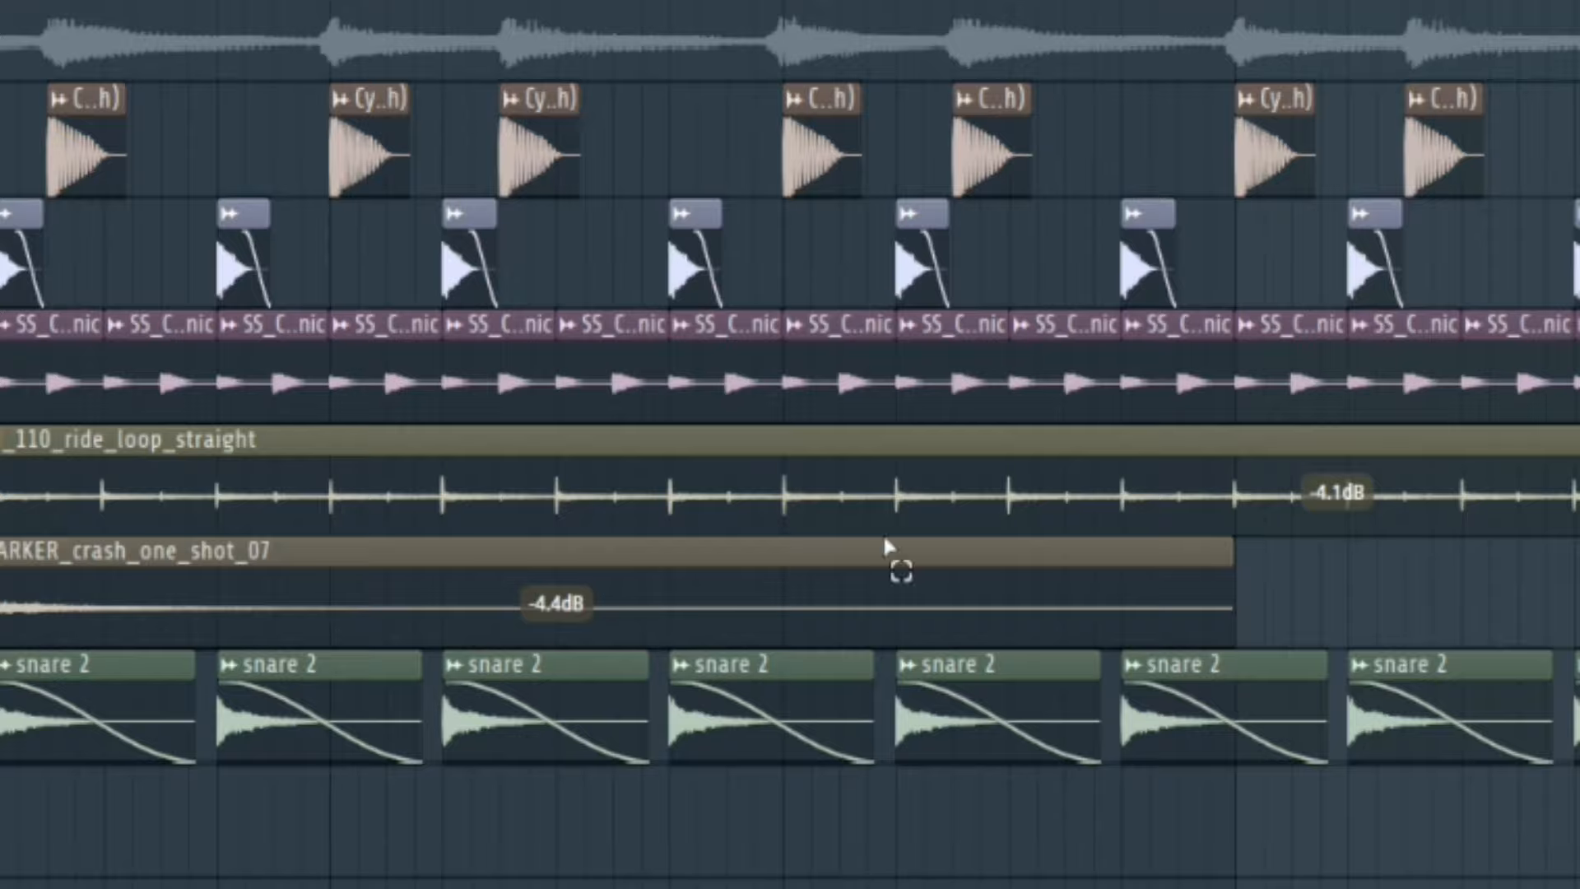
{"action": "scroll", "coordinate": [819, 377], "scroll_direction": "left", "scroll_amount": 3}
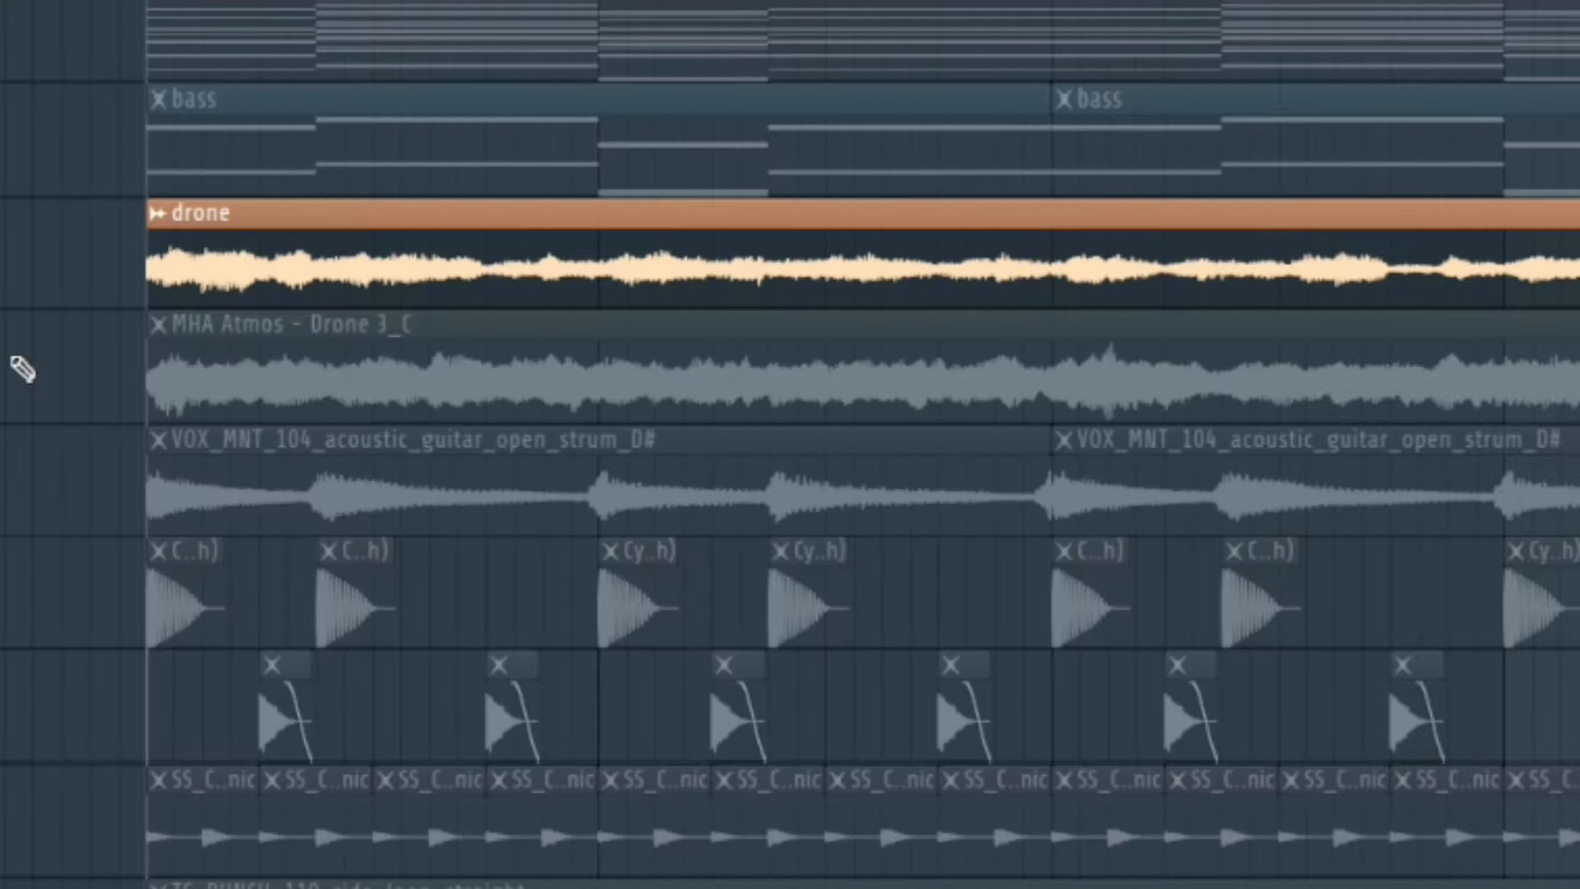
- Highlight the vocals clip in the playlist and examine the verse/prechorus clips on Tracks 6 to 13
{"action": "left_click", "coordinate": [1, 371]}
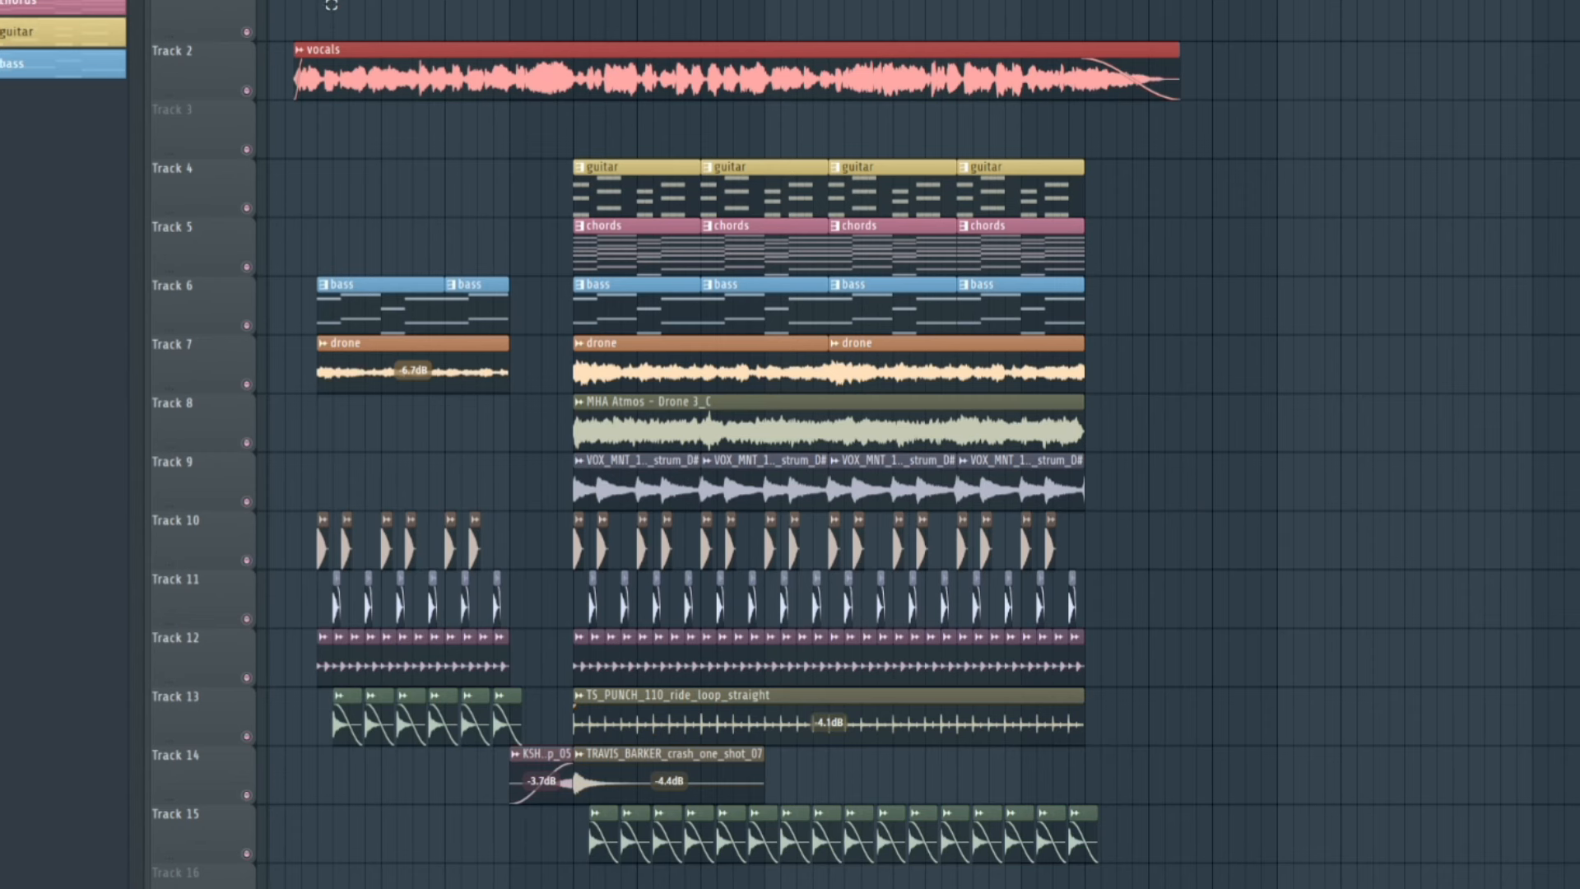
{"action": "left_click_drag", "start_coordinate": [300, 2], "coordinate": [1142, 53]}
{"action": "left_click", "coordinate": [551, 132], "text": "ctrl"}
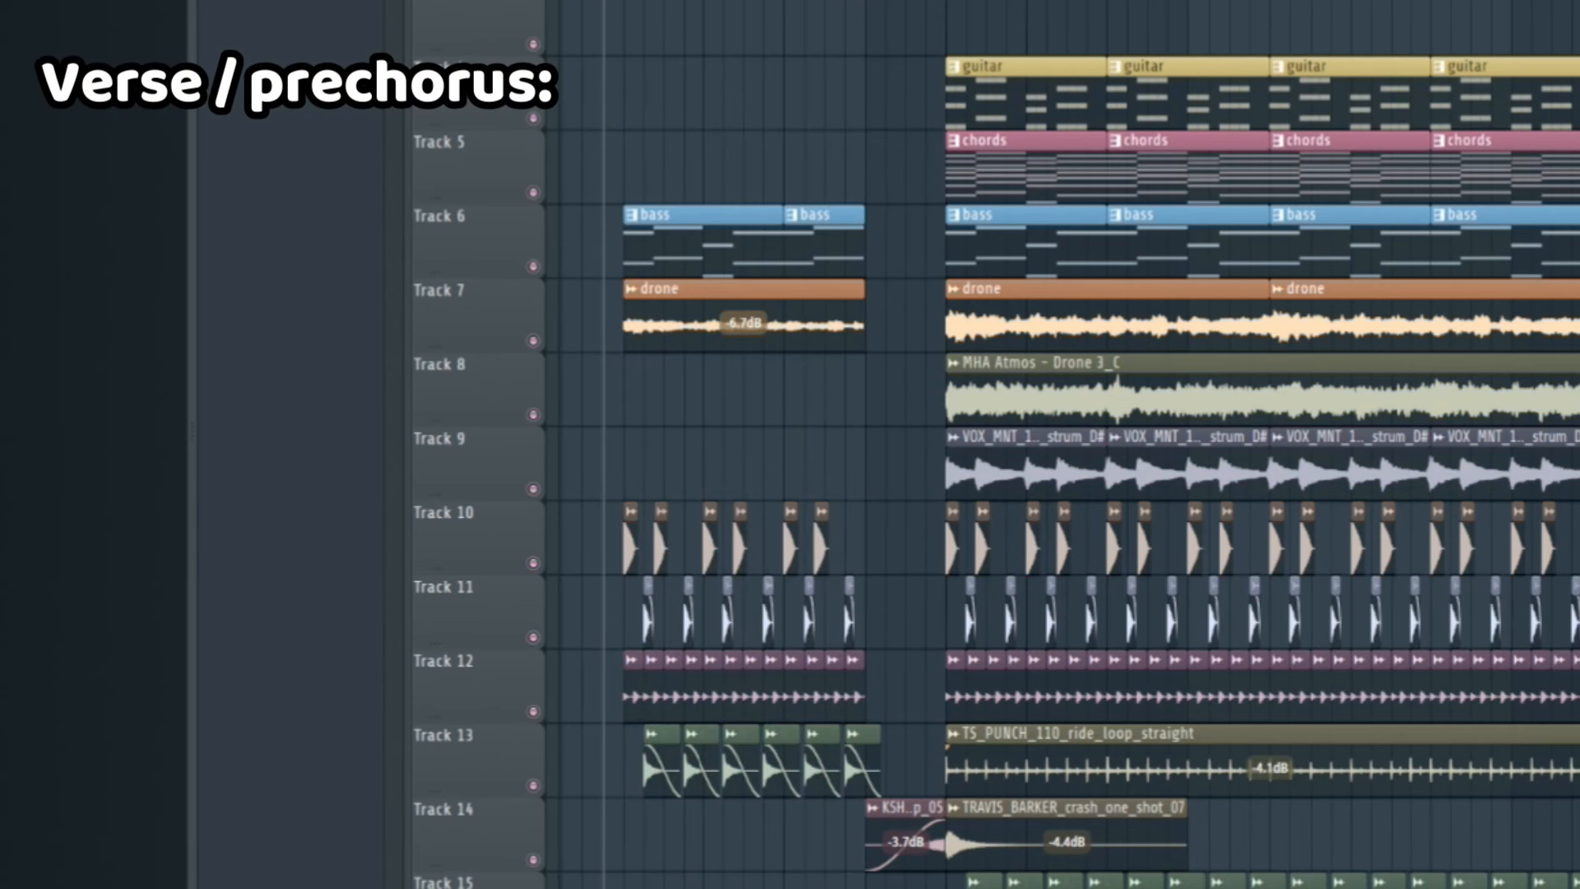
{"action": "scroll", "coordinate": [663, 444], "scroll_direction": "up", "scroll_amount": 2}
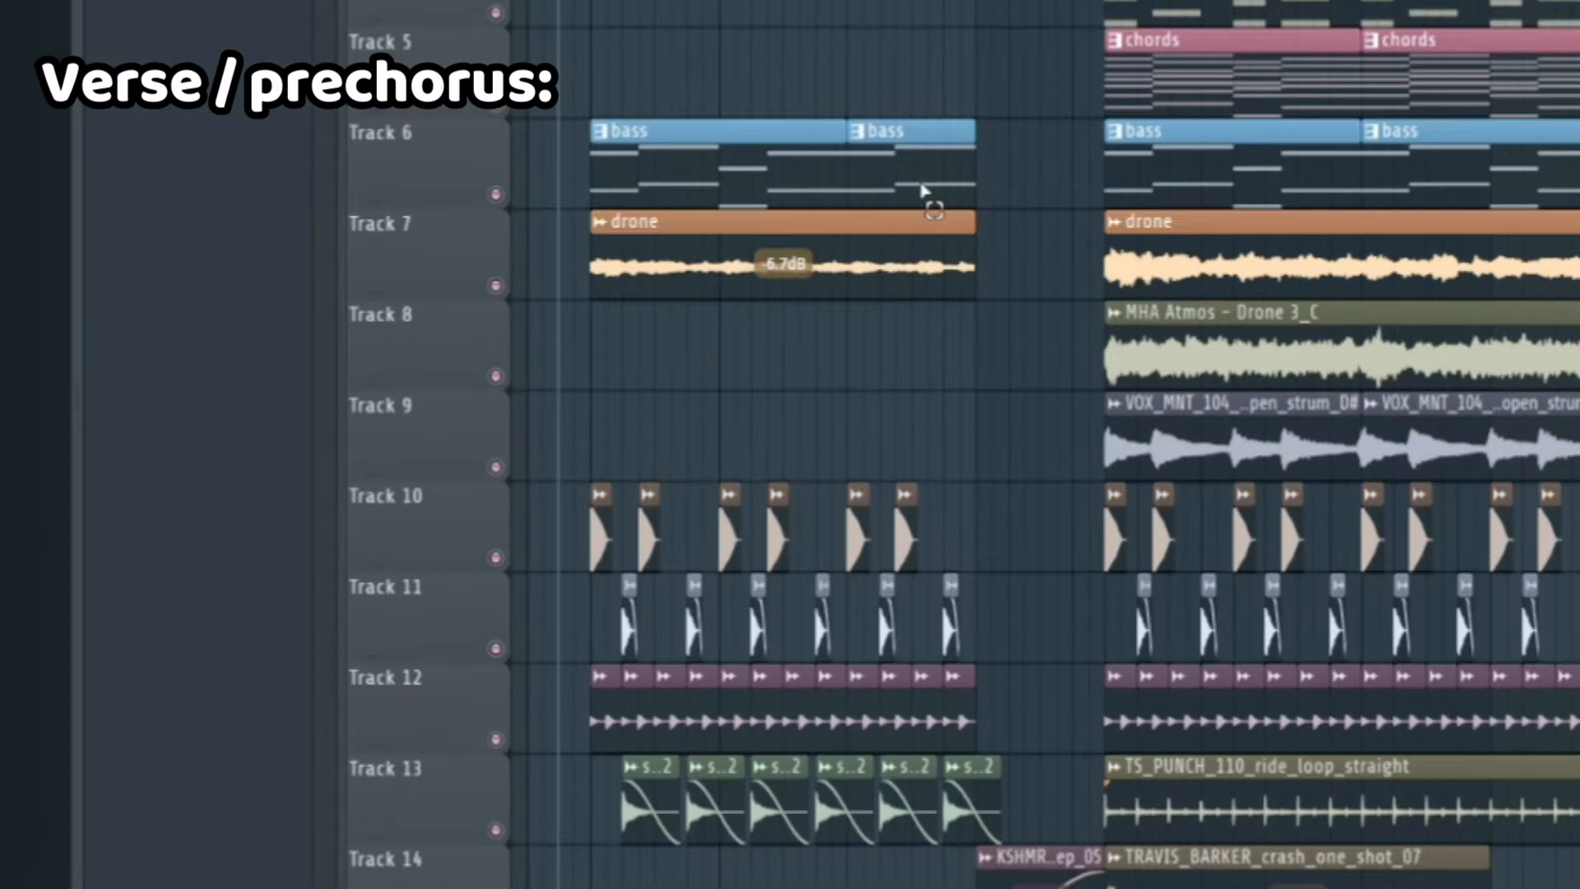
- Highlight the verse's bass clips on Track 6 and the drone clip on Track 7 in turn
{"action": "left_click_drag", "start_coordinate": [634, 168], "coordinate": [941, 250]}
{"action": "left_click_drag", "start_coordinate": [594, 322], "coordinate": [799, 329]}
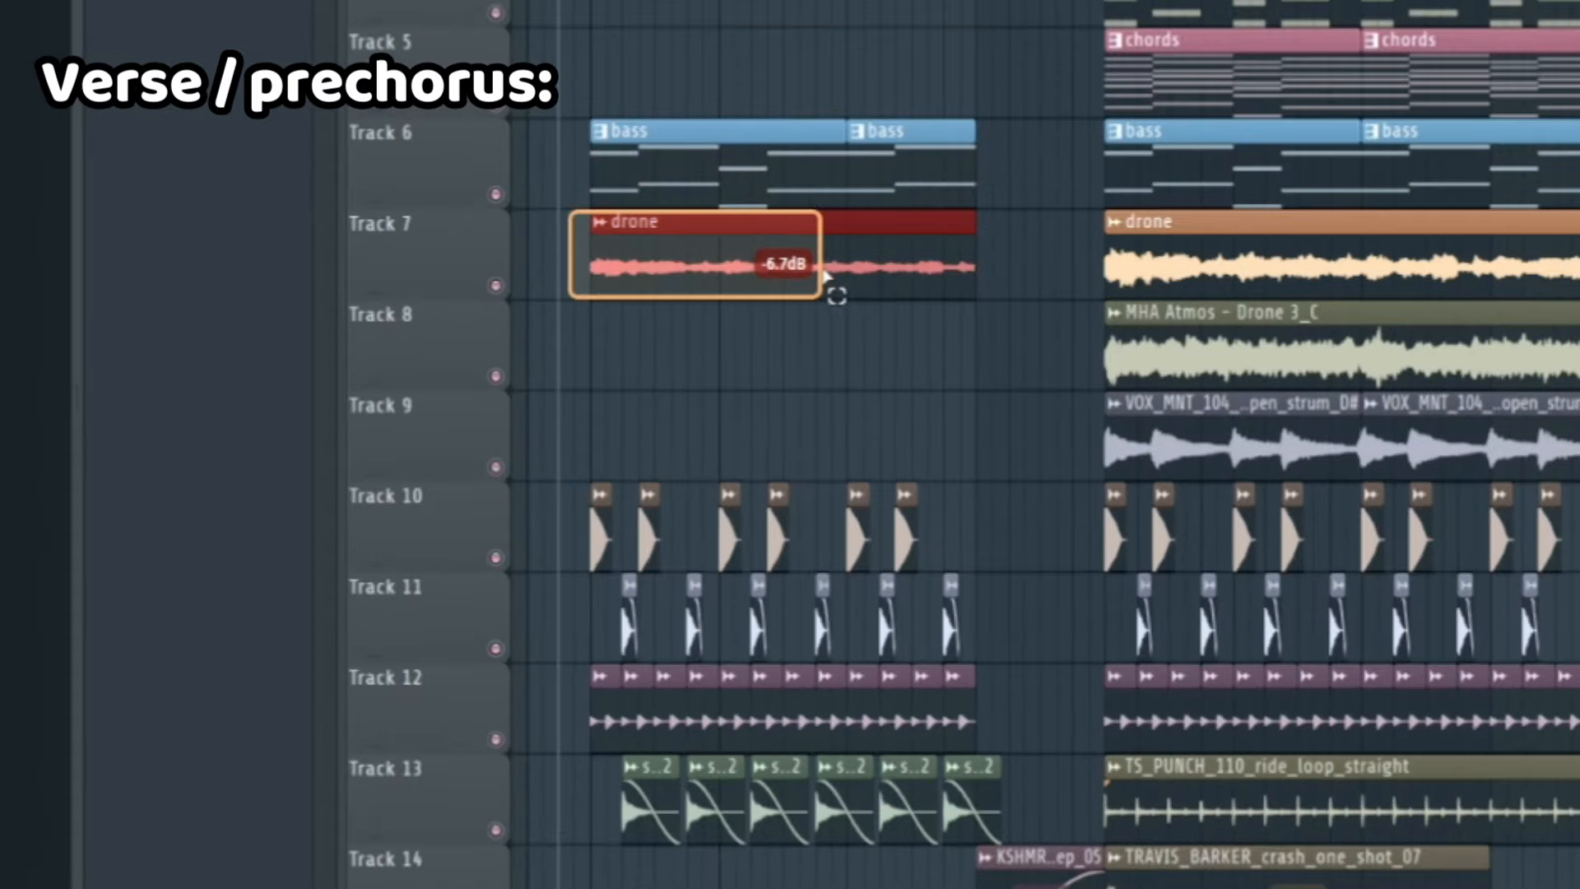
{"action": "left_click_drag", "start_coordinate": [825, 277], "coordinate": [910, 288]}
- Highlight the verse's drum clips on Tracks 10 to 13, first together and then one track at a time
{"action": "scroll", "coordinate": [917, 263], "scroll_direction": "down", "scroll_amount": 4}
{"action": "left_click_drag", "start_coordinate": [997, 97], "coordinate": [603, 466]}
{"action": "left_click", "coordinate": [626, 96]}
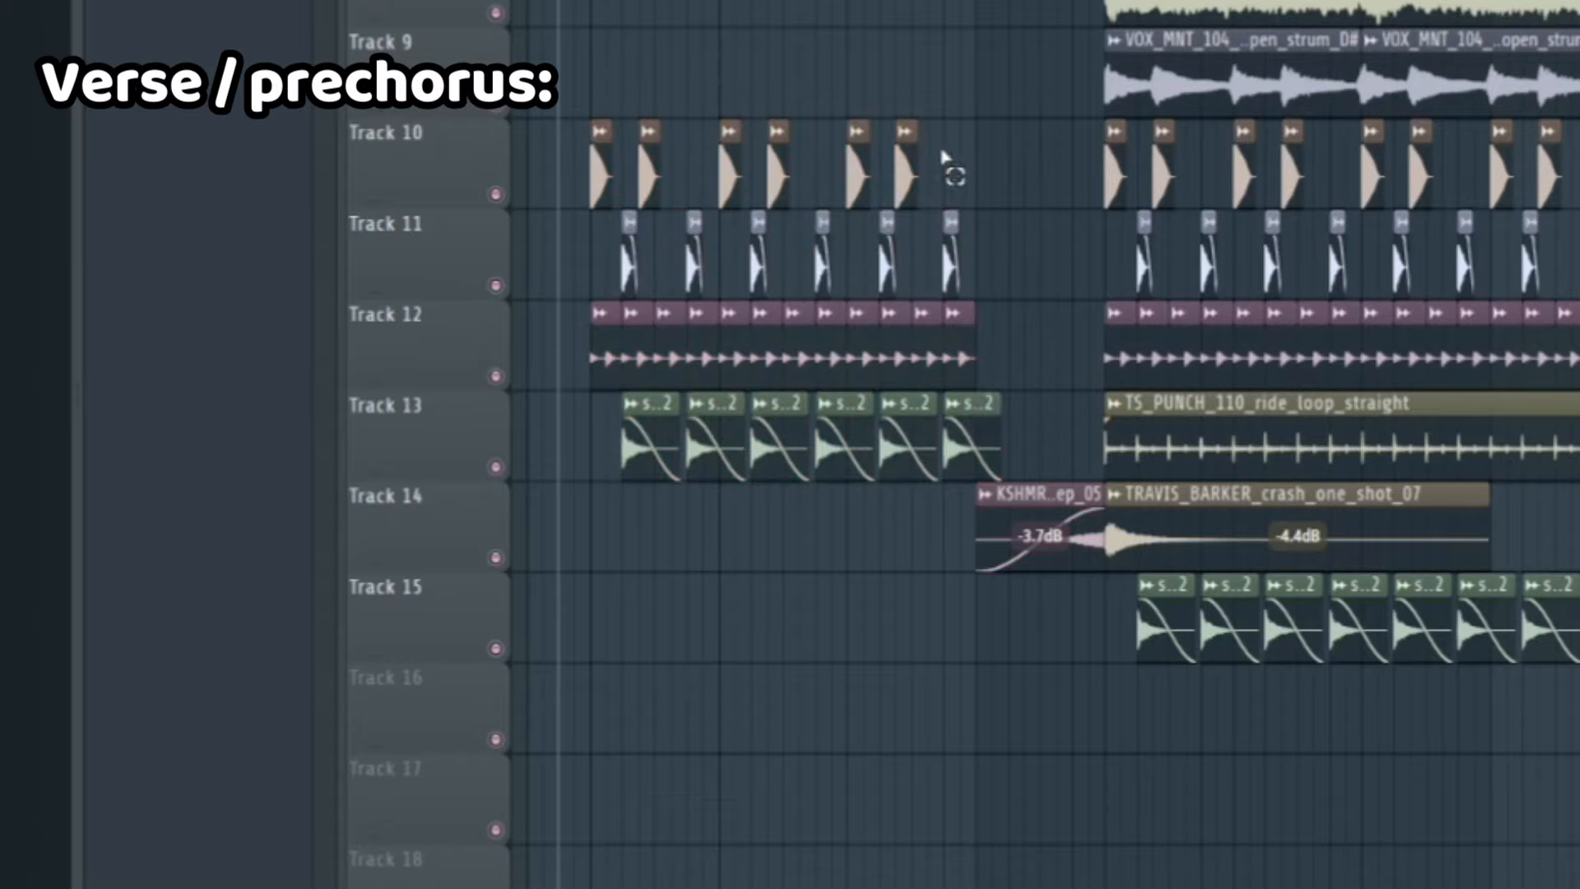
{"action": "left_click_drag", "start_coordinate": [941, 153], "coordinate": [589, 168]}
{"action": "left_click_drag", "start_coordinate": [579, 235], "coordinate": [1000, 254]}
{"action": "left_click_drag", "start_coordinate": [1029, 333], "coordinate": [590, 359]}
{"action": "left_click_drag", "start_coordinate": [596, 419], "coordinate": [1018, 442]}
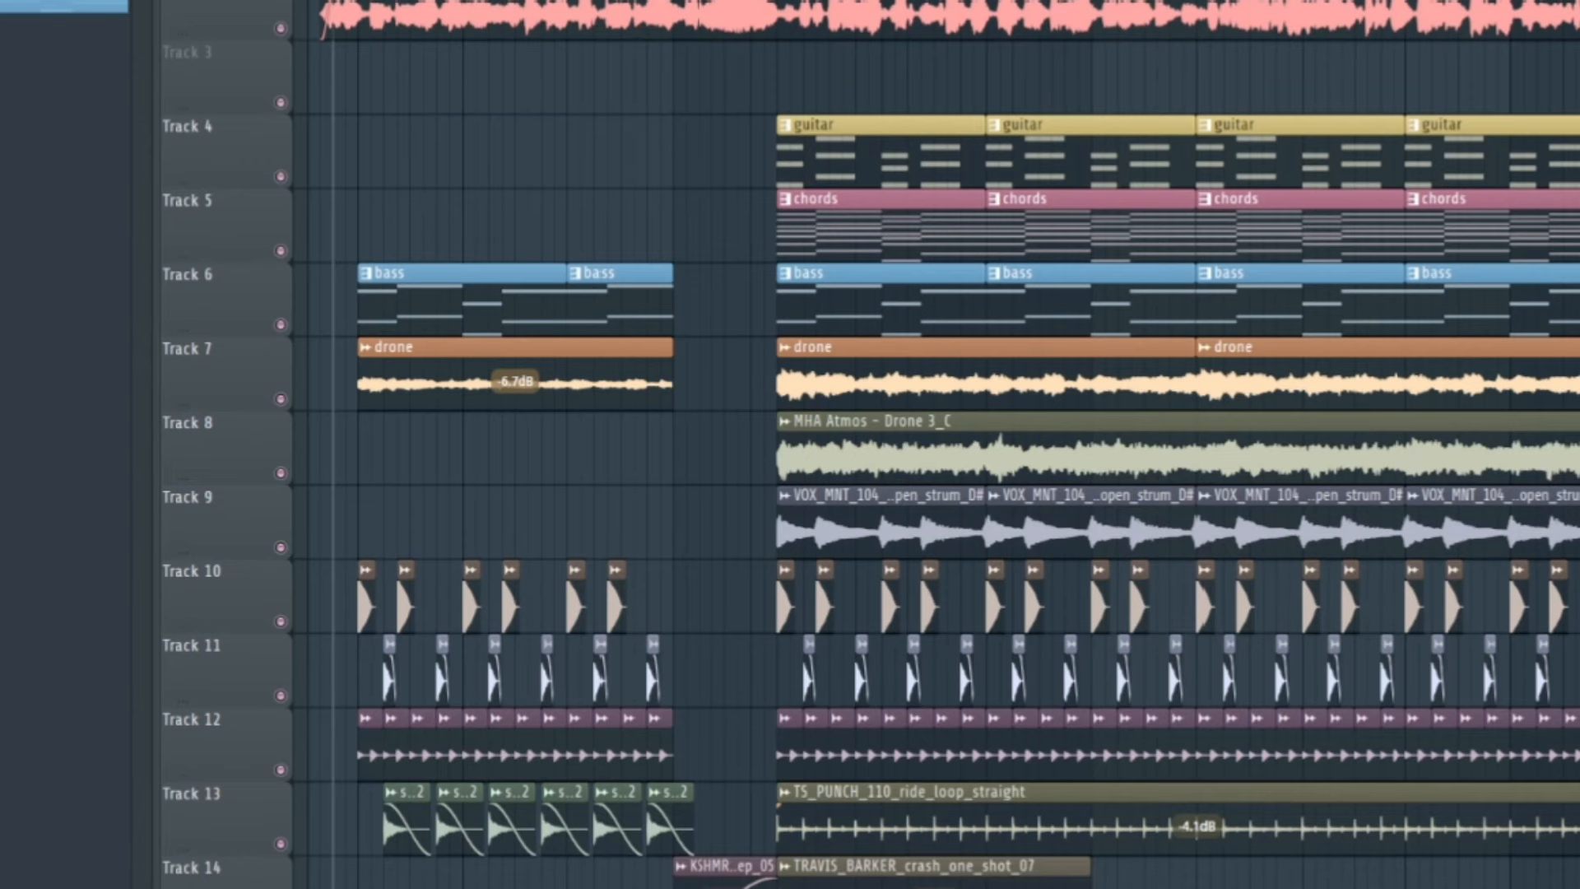
- Play the transition into the chorus at the KSHMR..ep_05 clip on Track 14
{"action": "scroll", "coordinate": [739, 691], "scroll_direction": "down", "scroll_amount": 2}
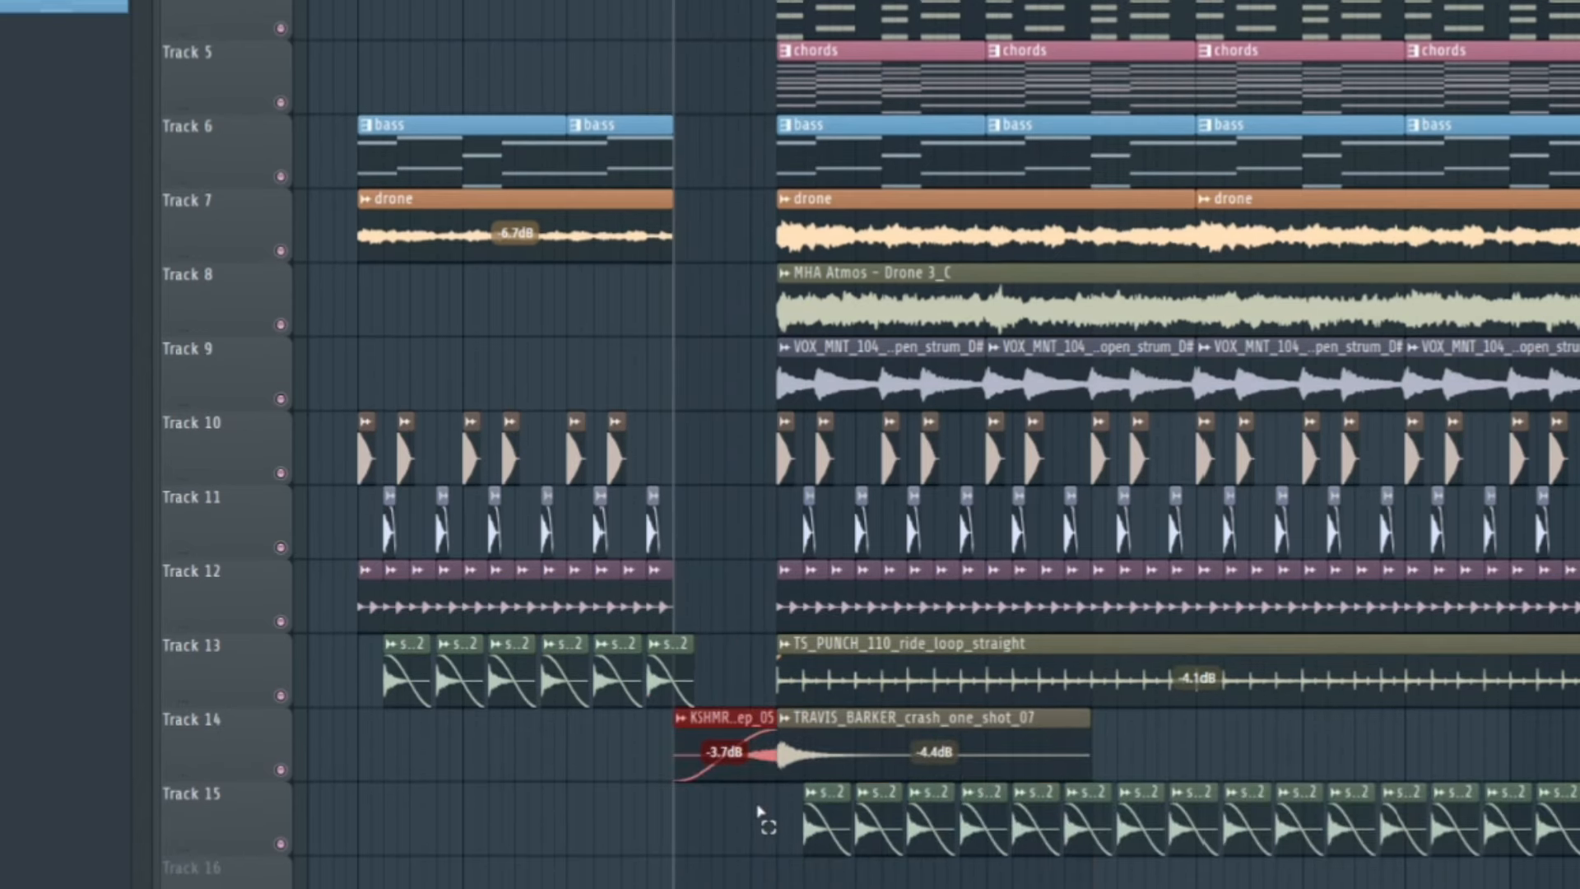
{"action": "key", "text": "space"}
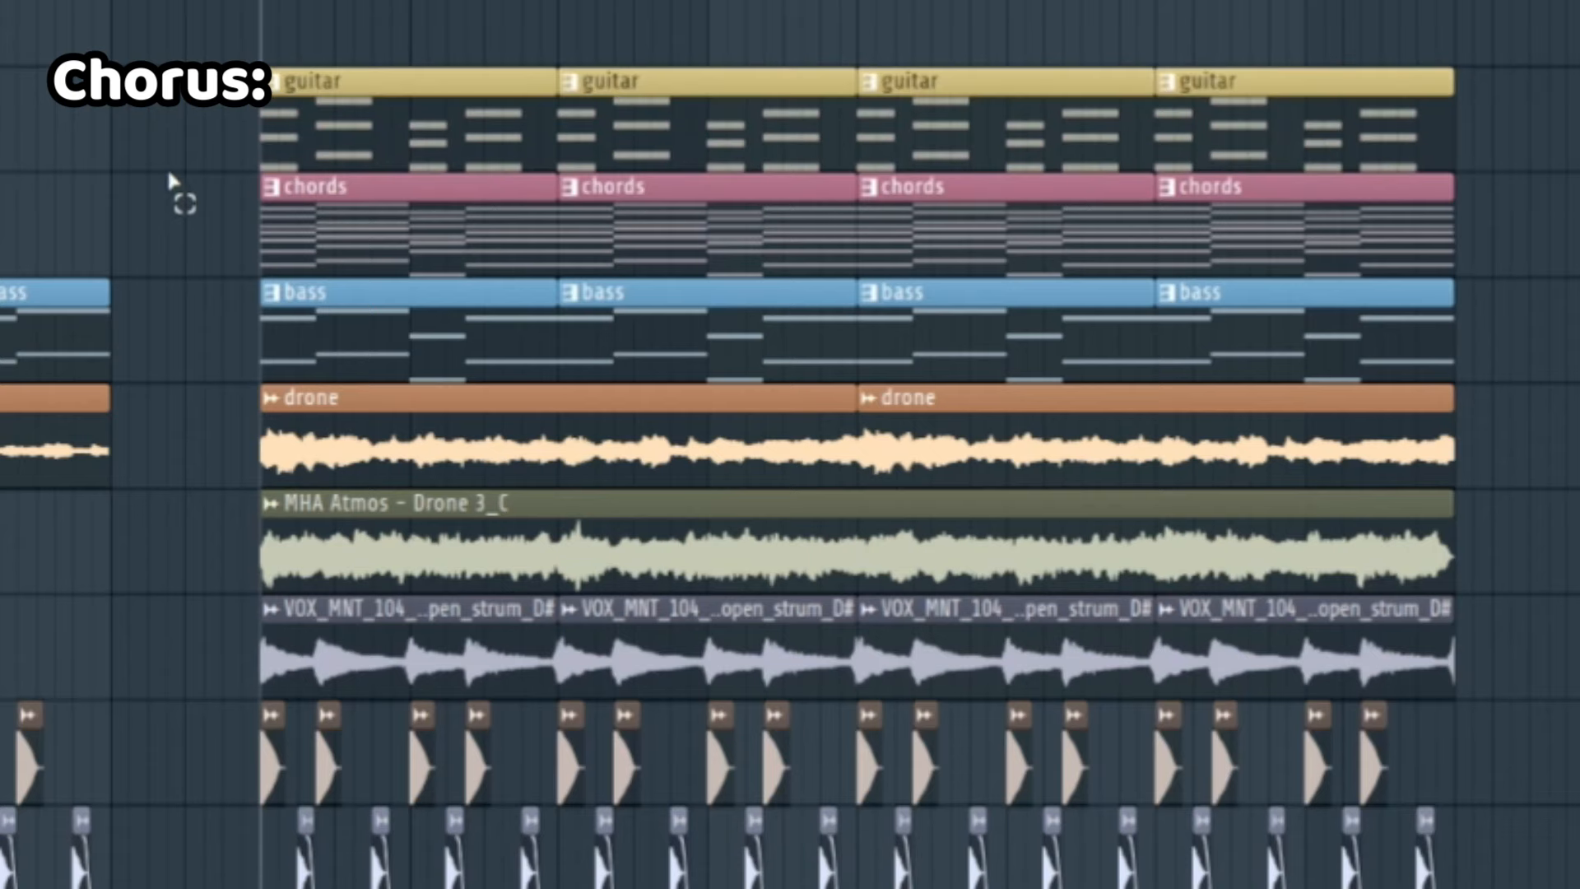
- Highlight the chorus's bass clips, the drone and MHA Atmos clips, and the VOX_MNT_104 strum clips in turn, clearing the selection at the end
{"action": "scroll", "coordinate": [245, 272], "scroll_direction": "down", "scroll_amount": 1}
{"action": "left_click_drag", "start_coordinate": [224, 196], "coordinate": [1531, 247]}
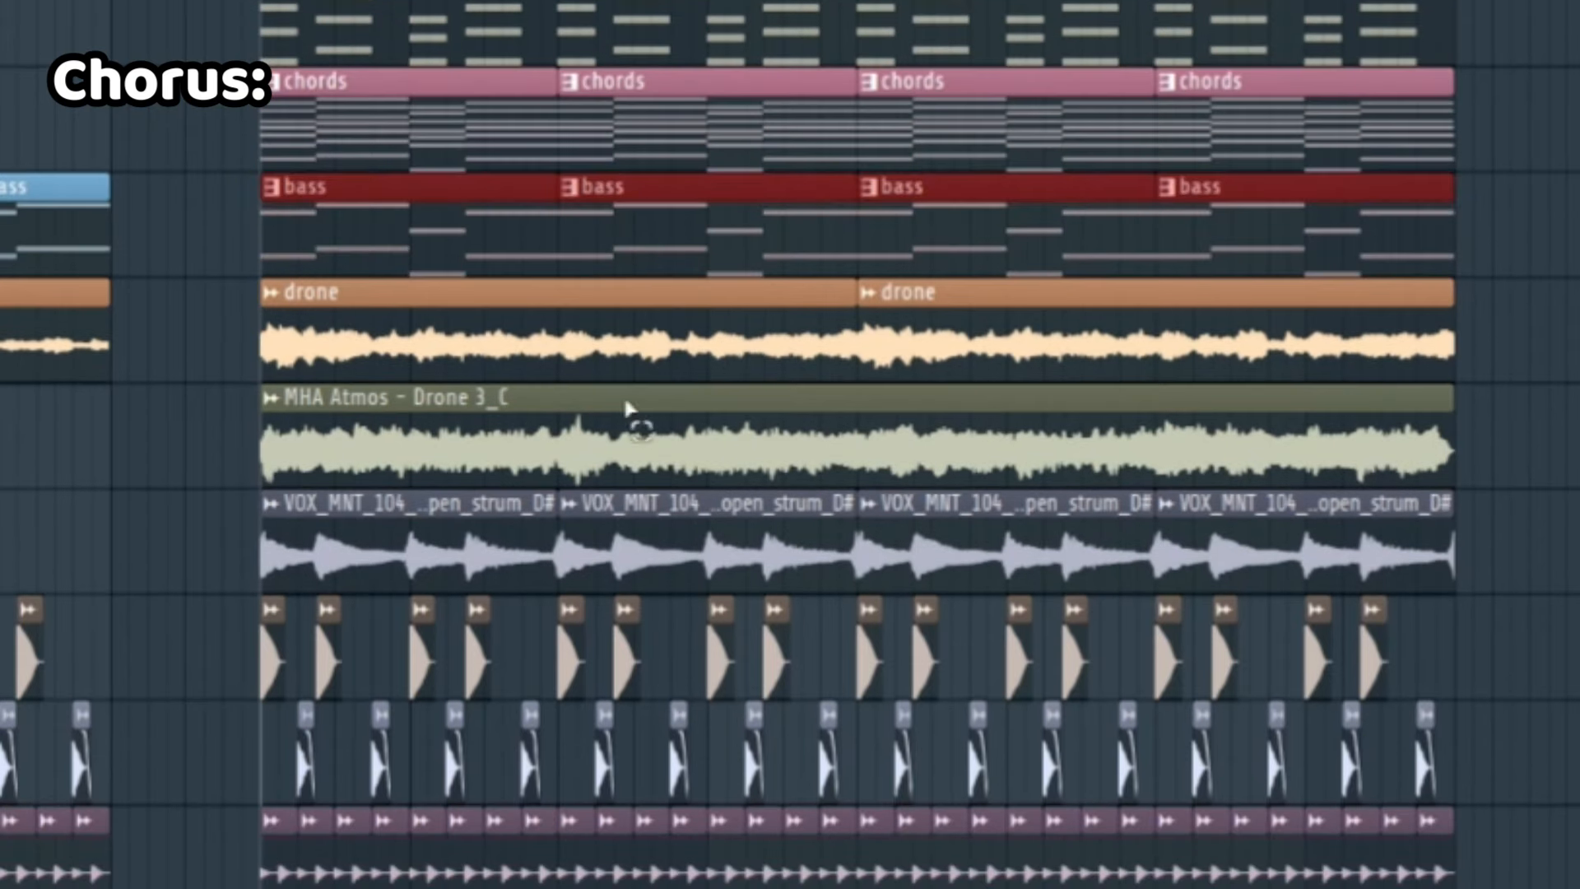
{"action": "left_click_drag", "start_coordinate": [176, 298], "coordinate": [1530, 444]}
{"action": "left_click", "coordinate": [1545, 457]}
{"action": "left_click_drag", "start_coordinate": [162, 477], "coordinate": [1570, 566]}
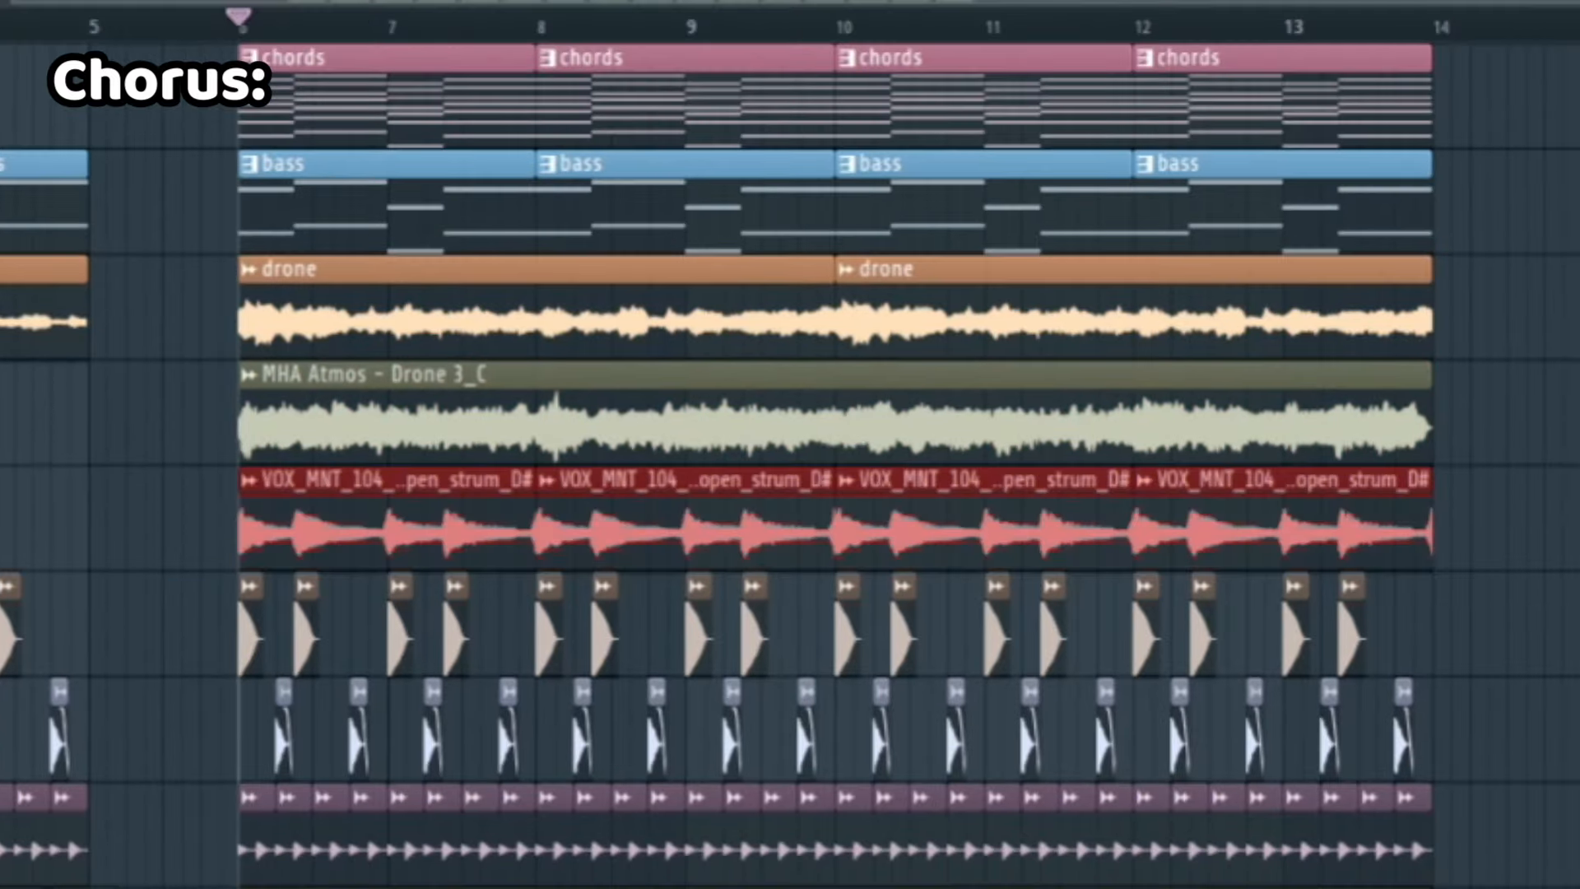
{"action": "left_click", "coordinate": [494, 599]}
- Select all chorus drum clips on Tracks 10 to 15, including the ride loop, riser, crash and snare 2 clips
{"action": "scroll", "coordinate": [161, 255], "scroll_direction": "down", "scroll_amount": 4}
{"action": "left_click_drag", "start_coordinate": [178, 149], "coordinate": [1573, 872]}
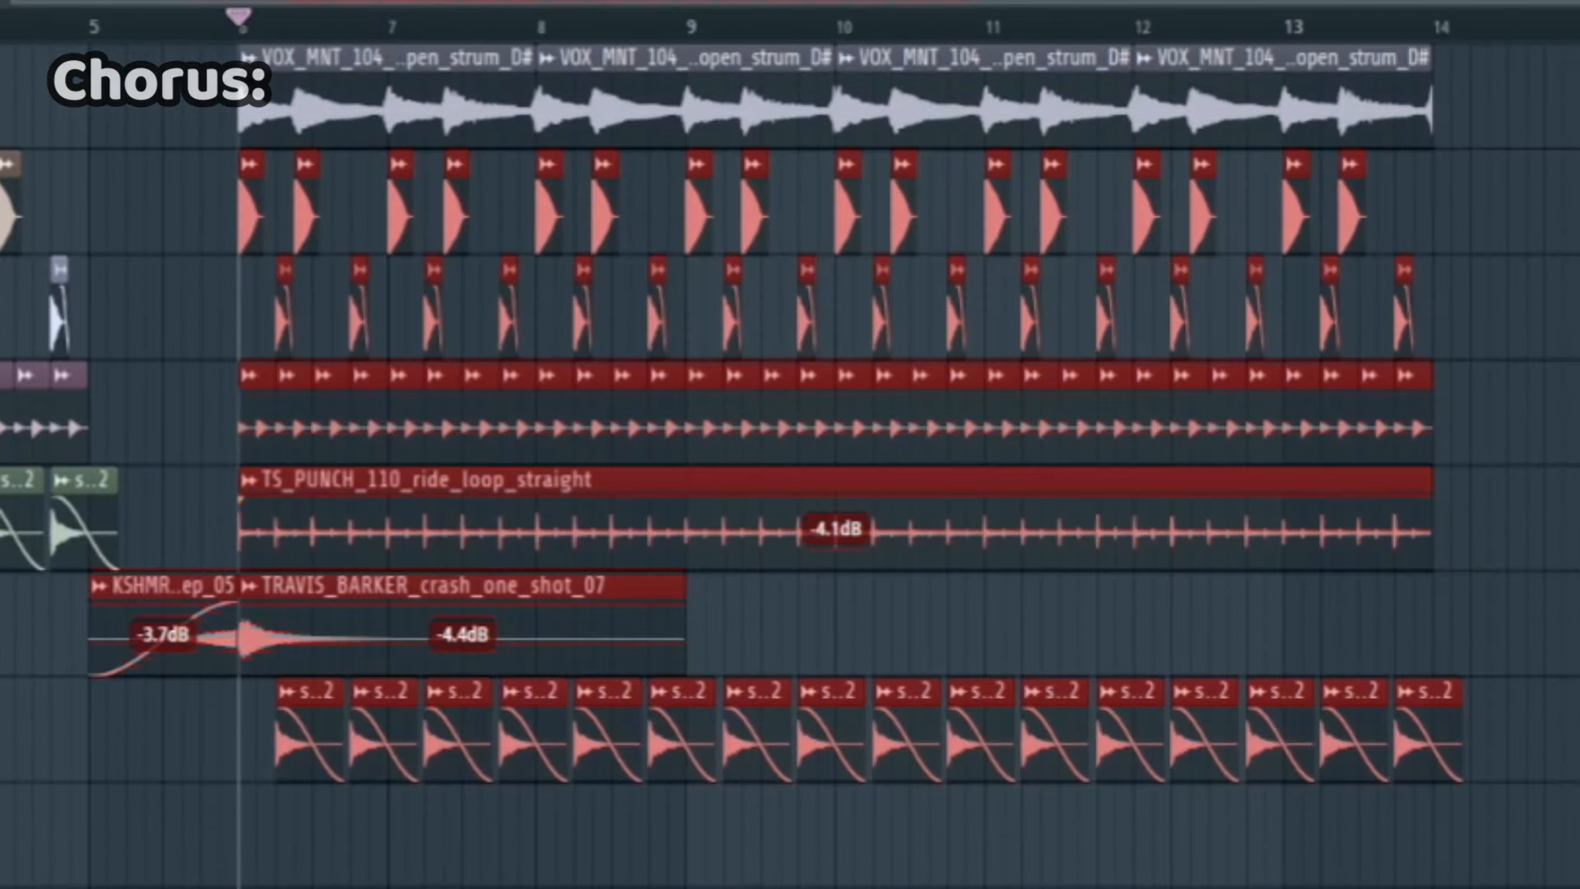